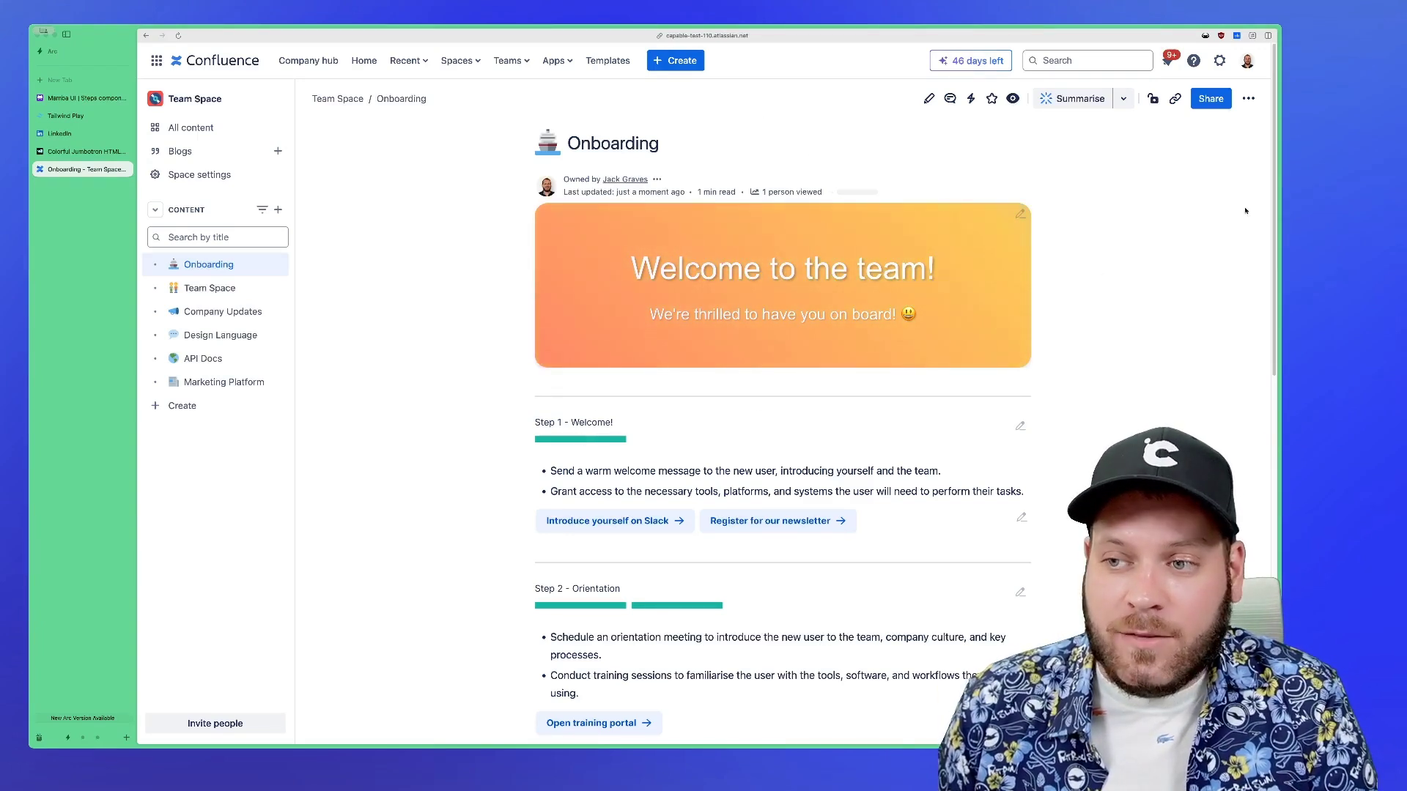
# Inspect the welcome banner's HTML code and template list, then close its configuration
pyautogui.moveTo(1273, 189); pyautogui.dragTo(1272, 495)
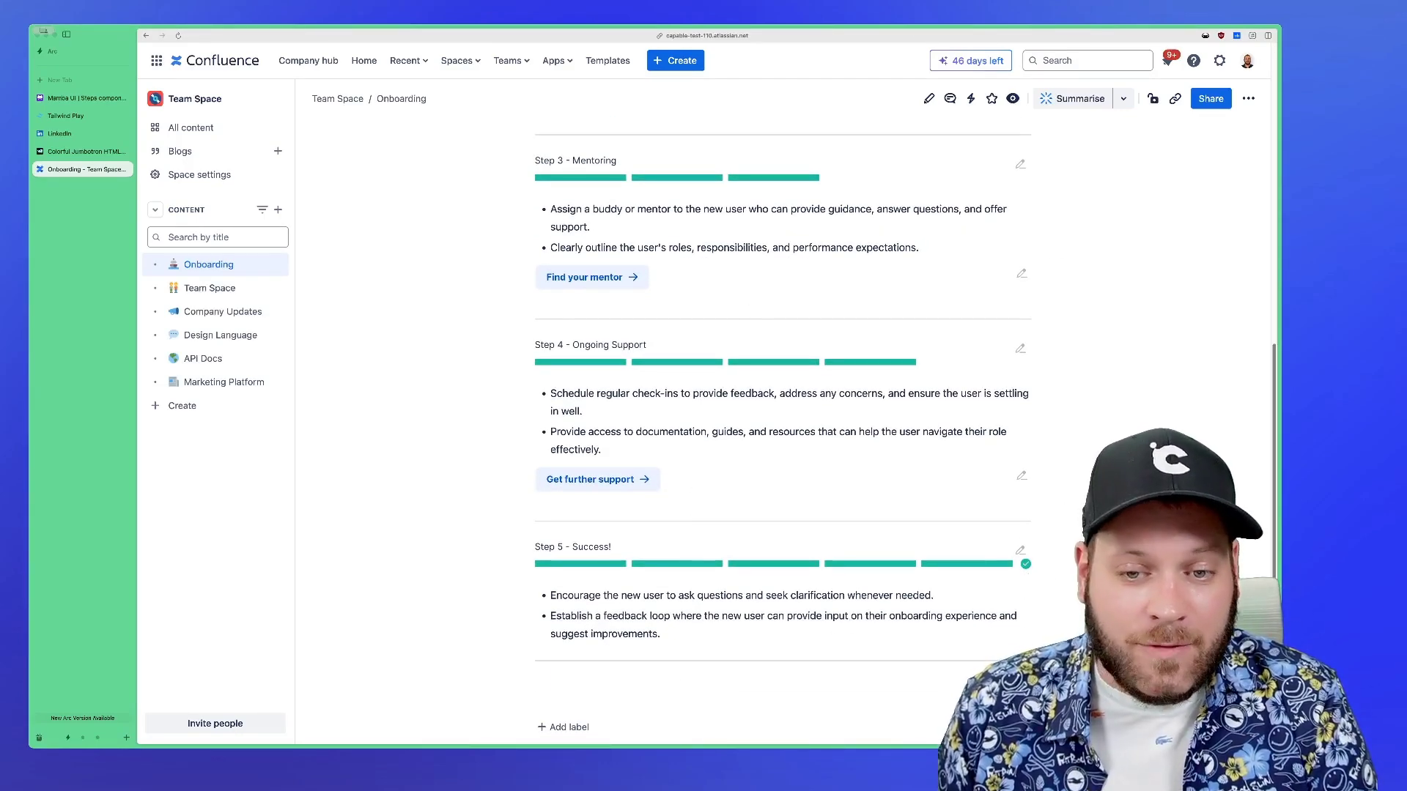
pyautogui.scroll(7, 782, 432)
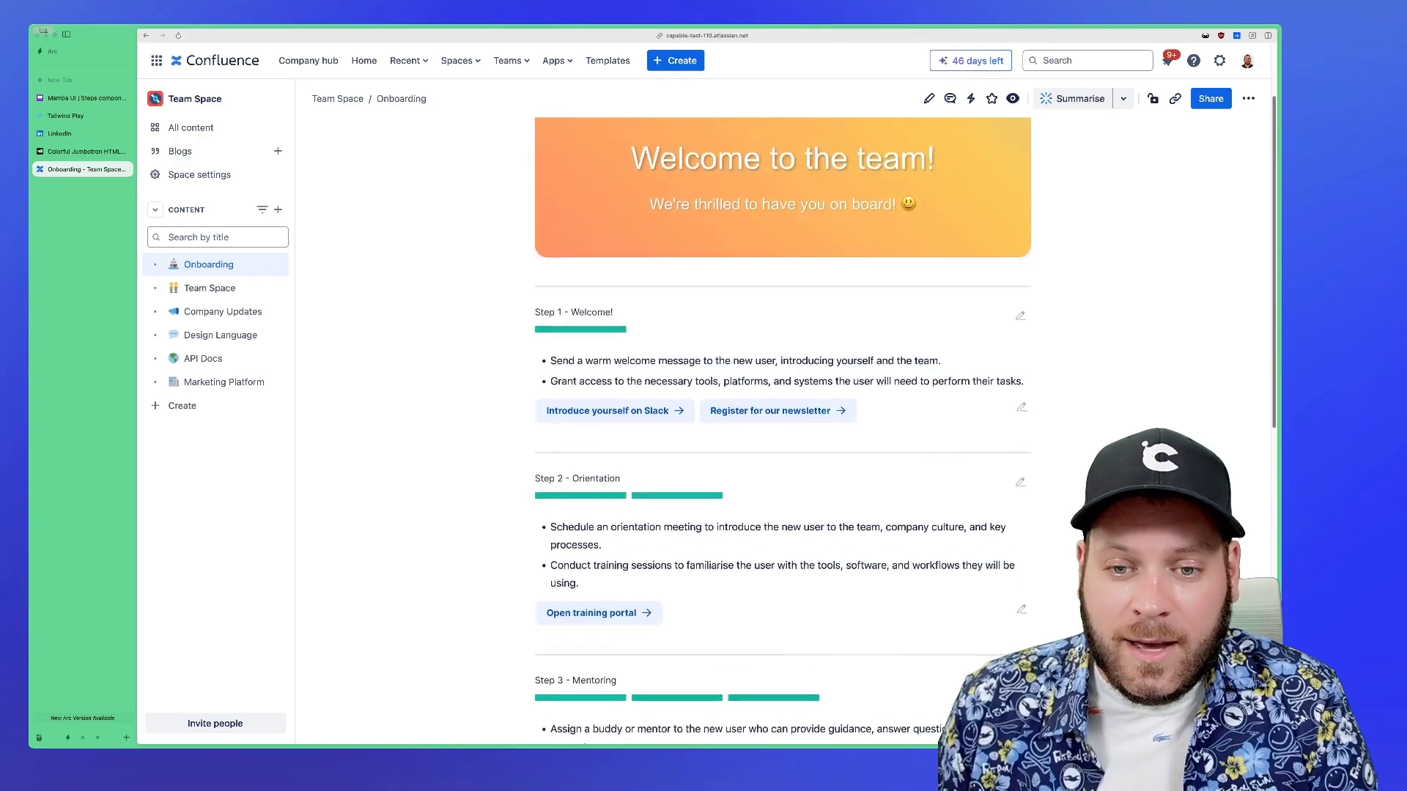
pyautogui.scroll(2, 760, 265)
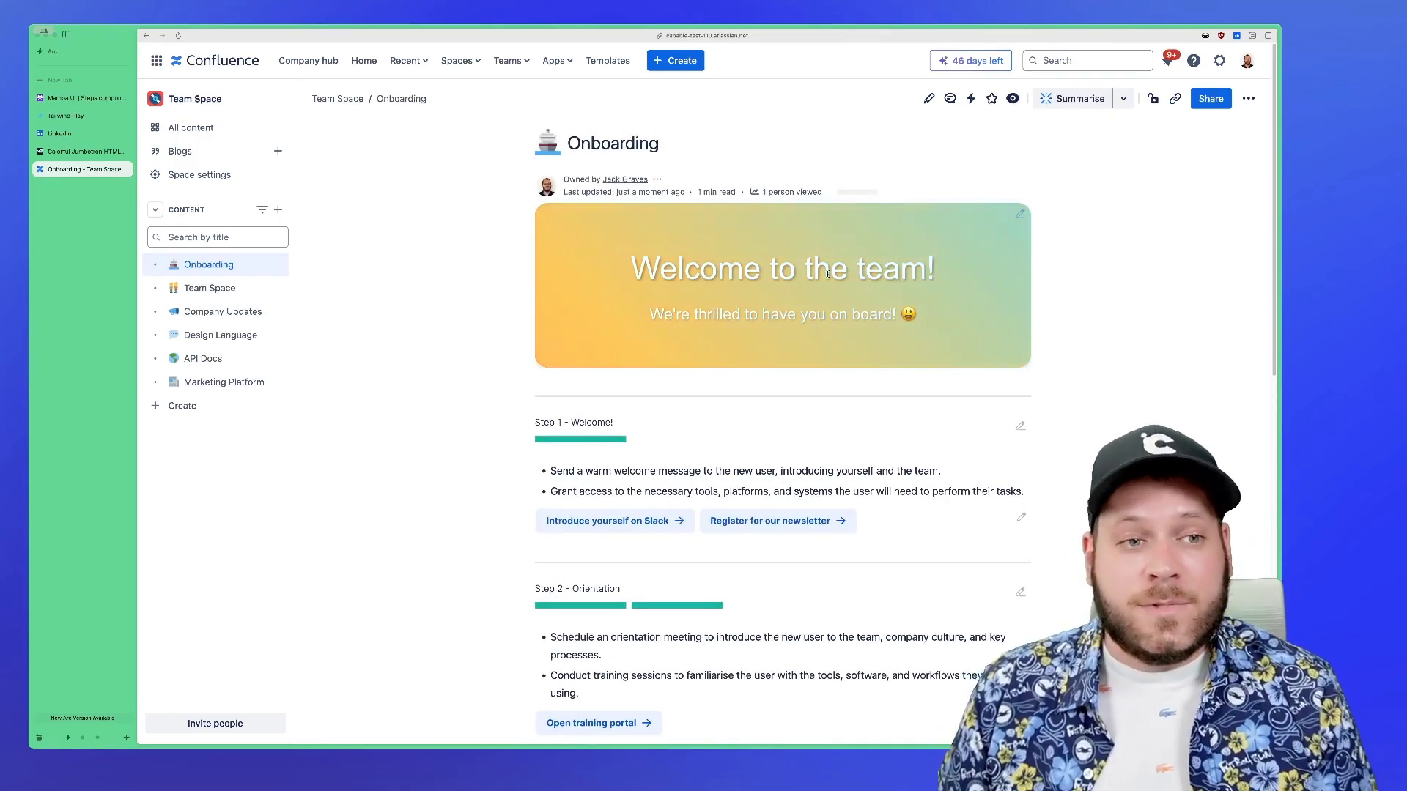
pyautogui.click(1021, 215)
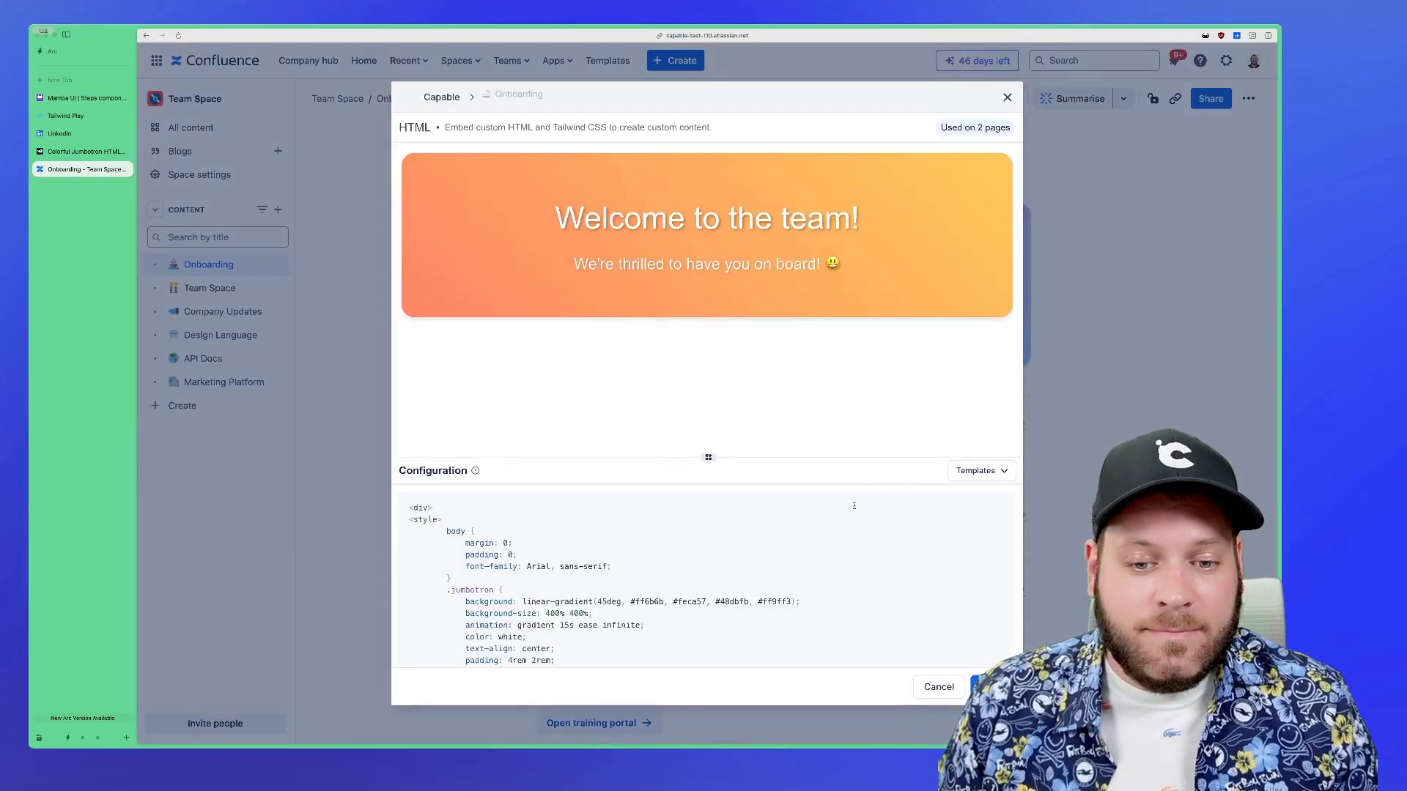
pyautogui.moveTo(728, 457); pyautogui.dragTo(728, 331)
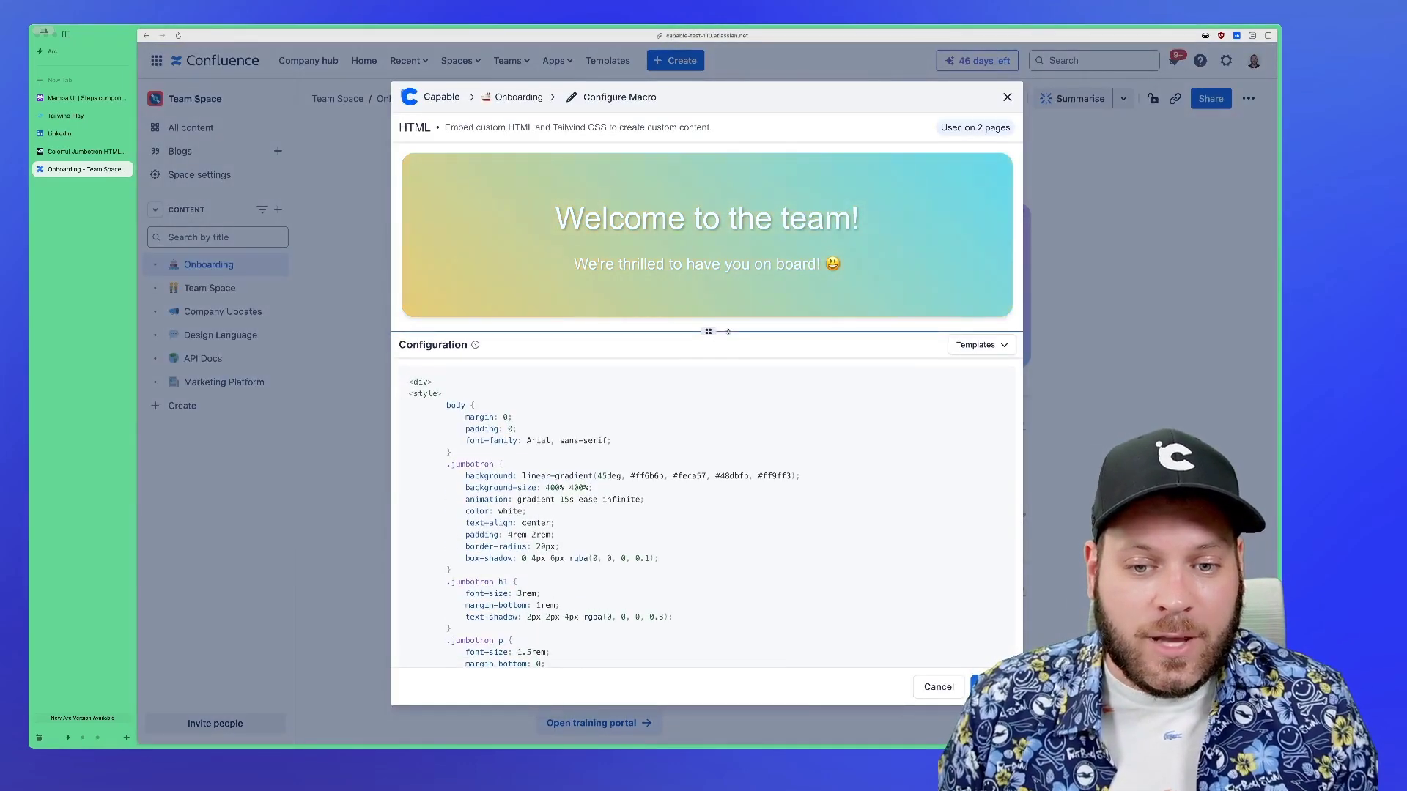
pyautogui.scroll(-10, 842, 484)
pyautogui.scroll(10, 841, 485)
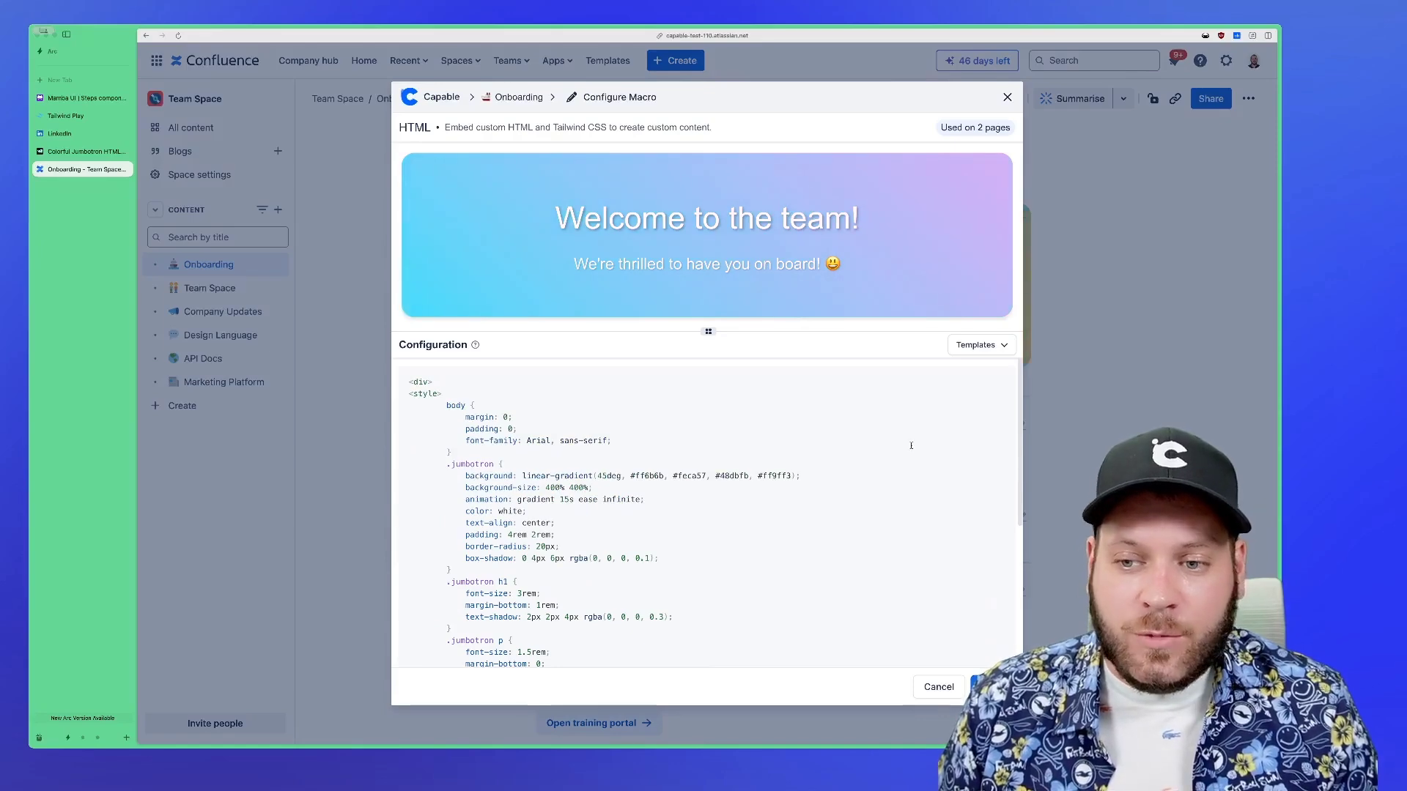
pyautogui.click(990, 346)
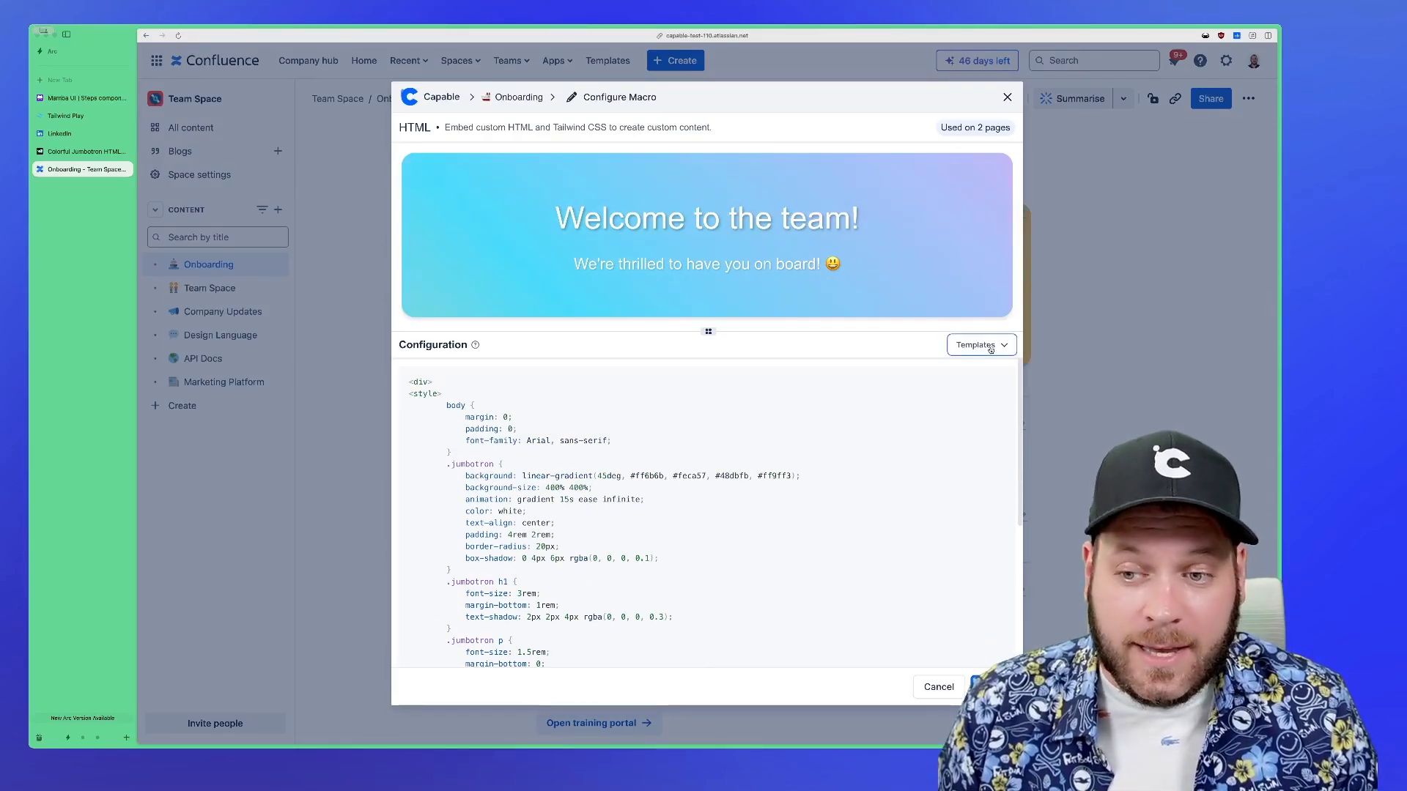
pyautogui.click(1008, 98)
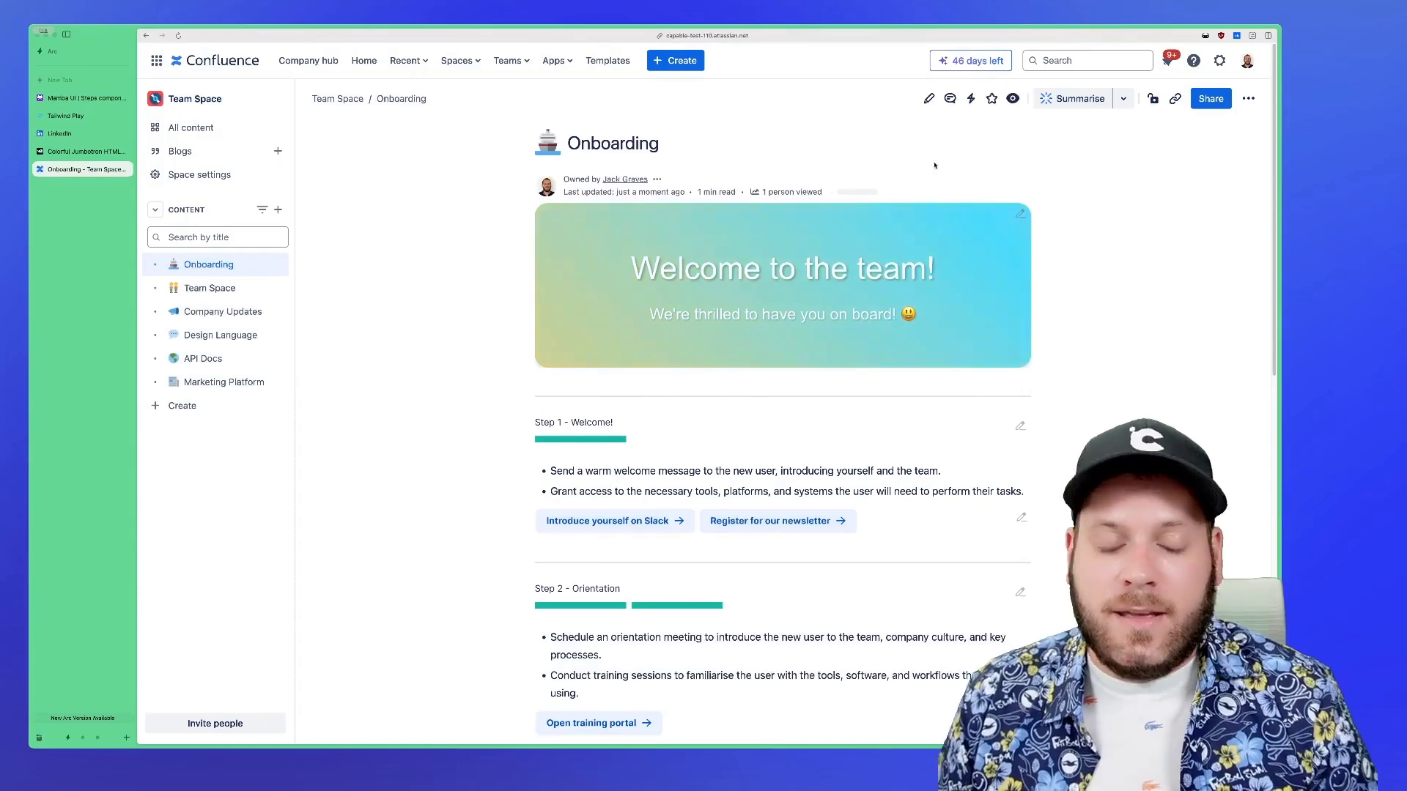
# In edit mode, insert a Capable HTML block via /html on a new line above the welcome banner
pyautogui.click(929, 98)
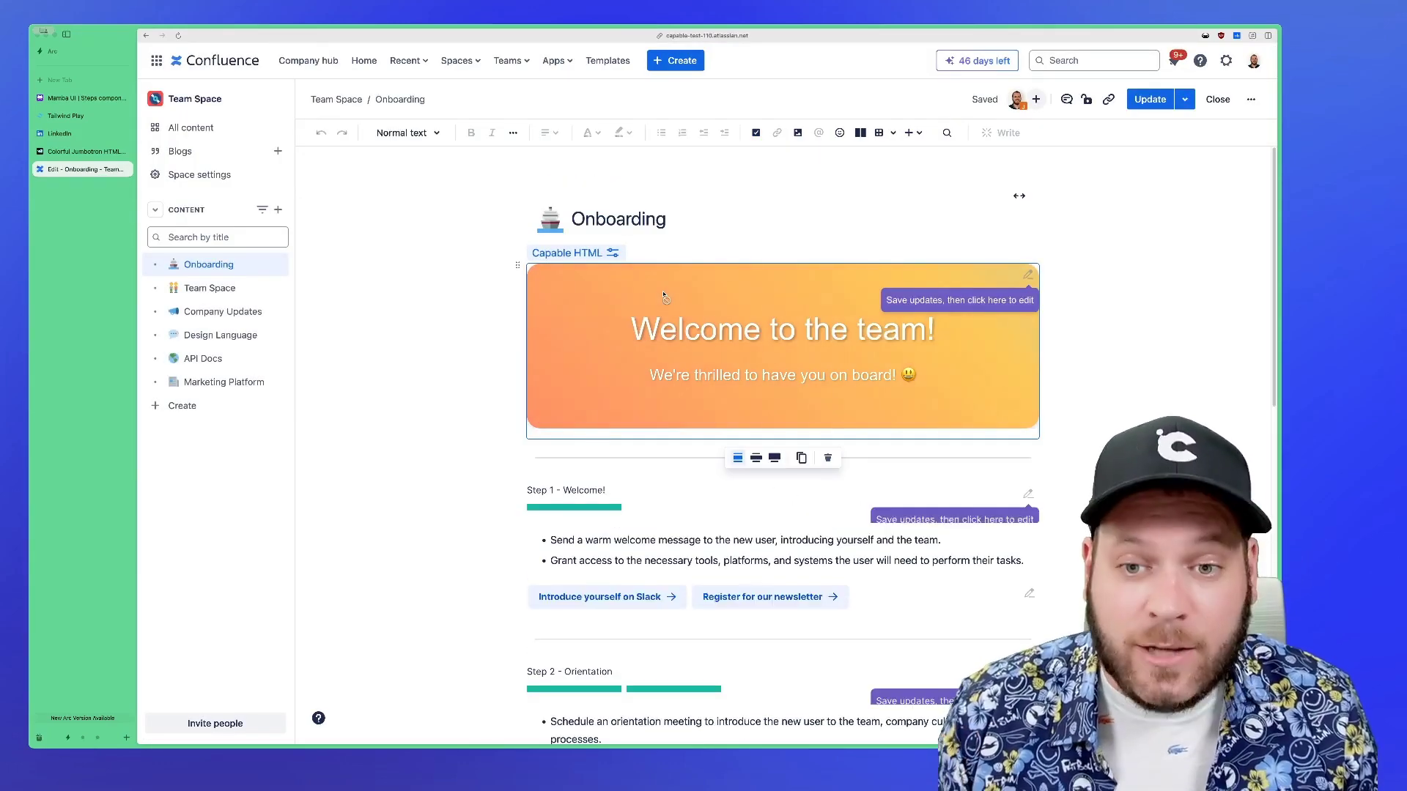
pyautogui.click(469, 339)
pyautogui.click(742, 263)
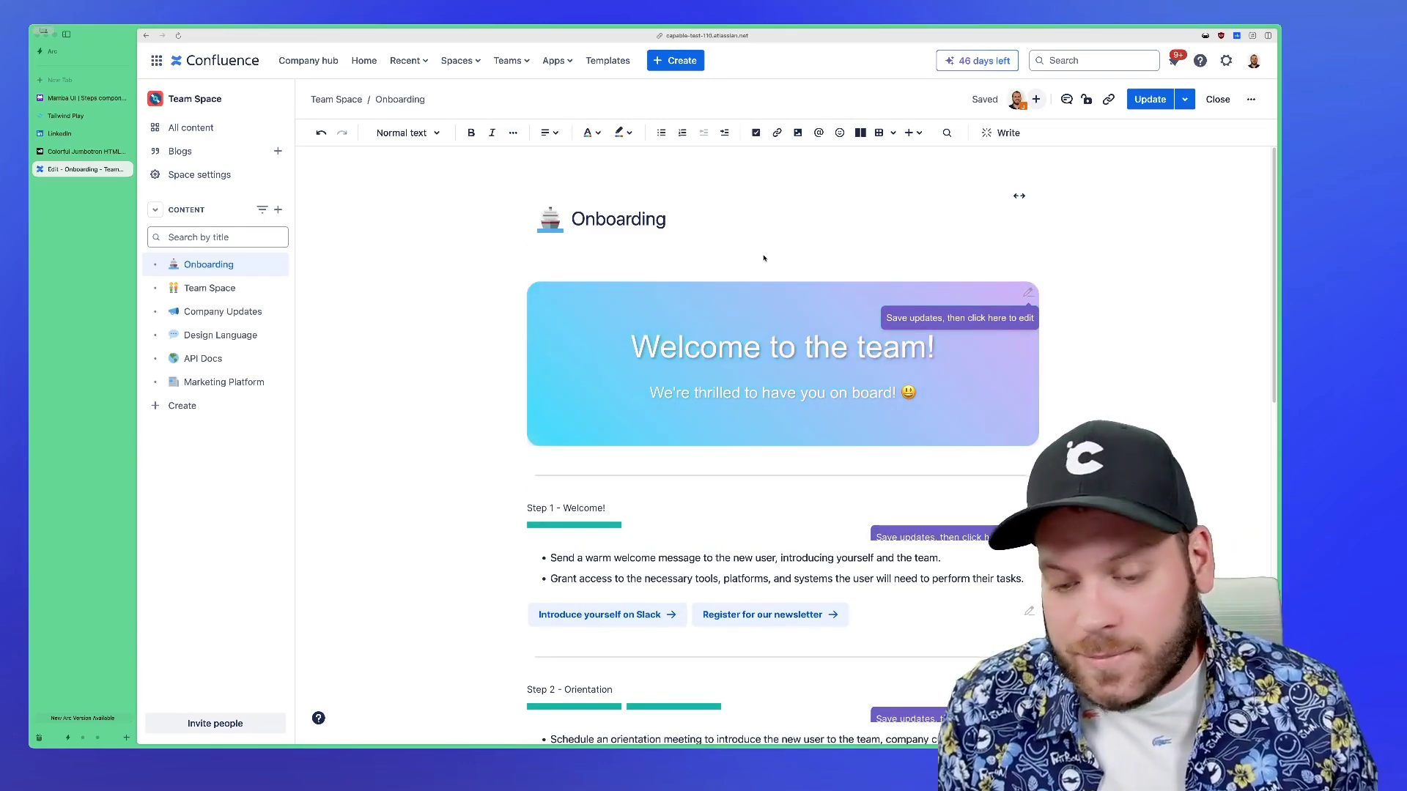
pyautogui.write('/html')
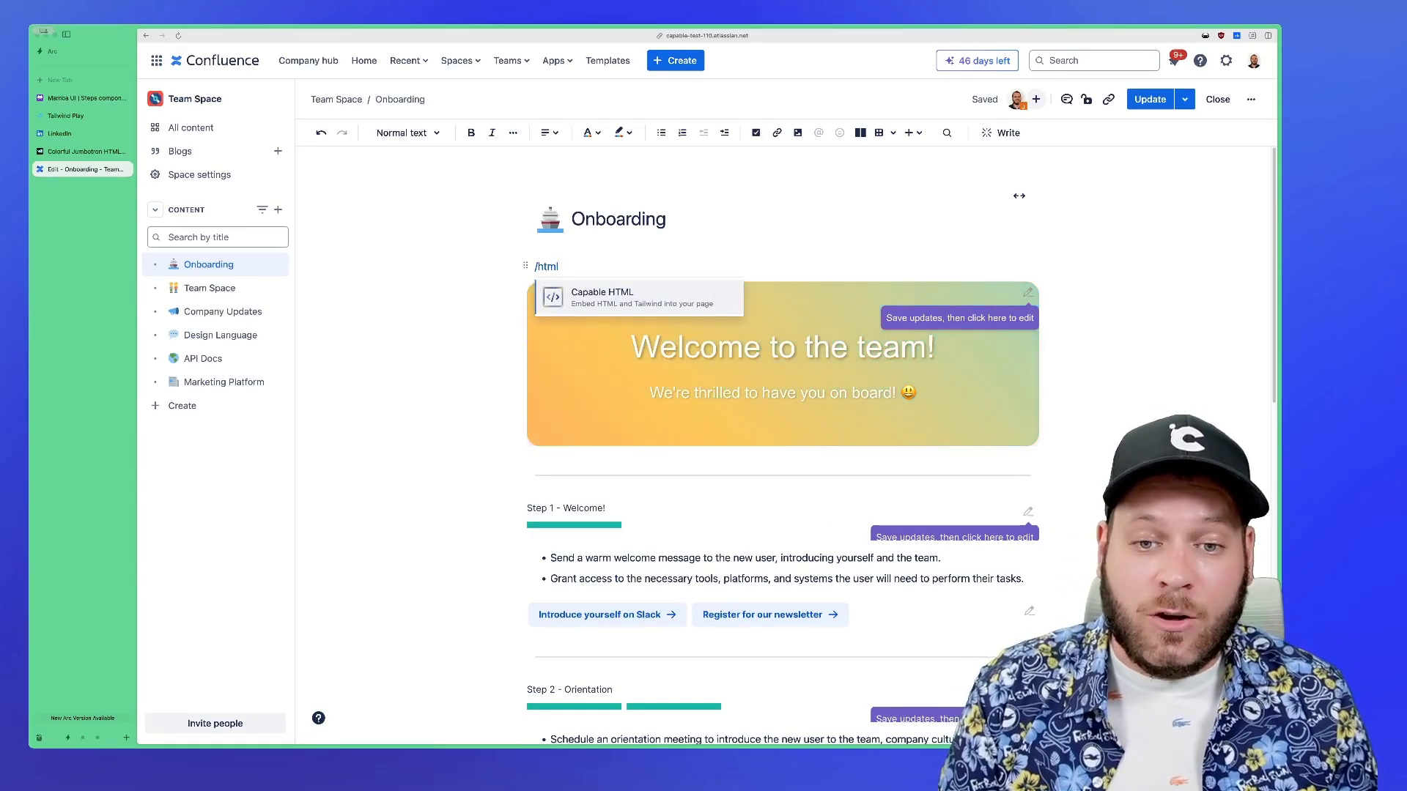
pyautogui.press('Return')
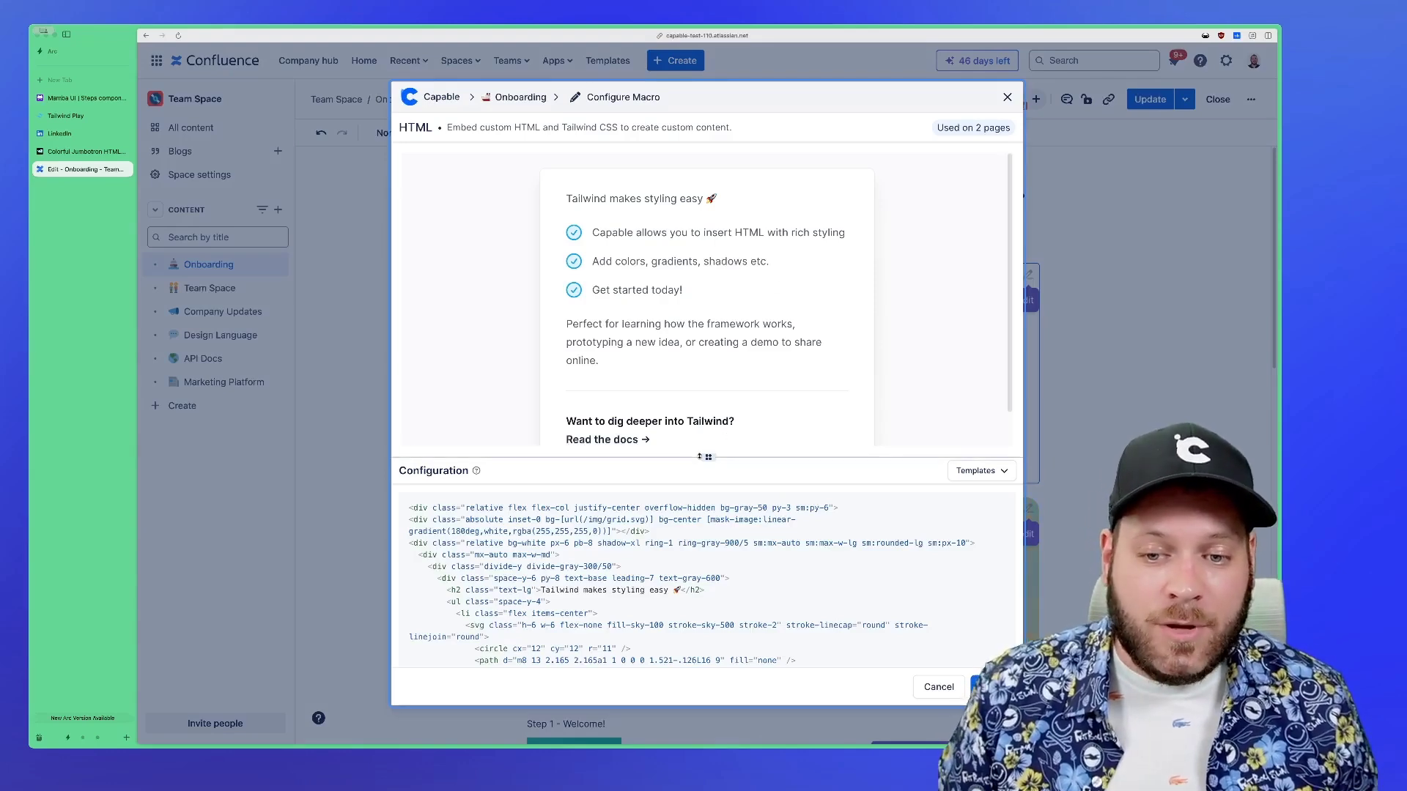
# Replace the sample heading 'Tailwind makes styling easy' with 'Hello world' in the block's code
pyautogui.moveTo(730, 457); pyautogui.dragTo(730, 310)
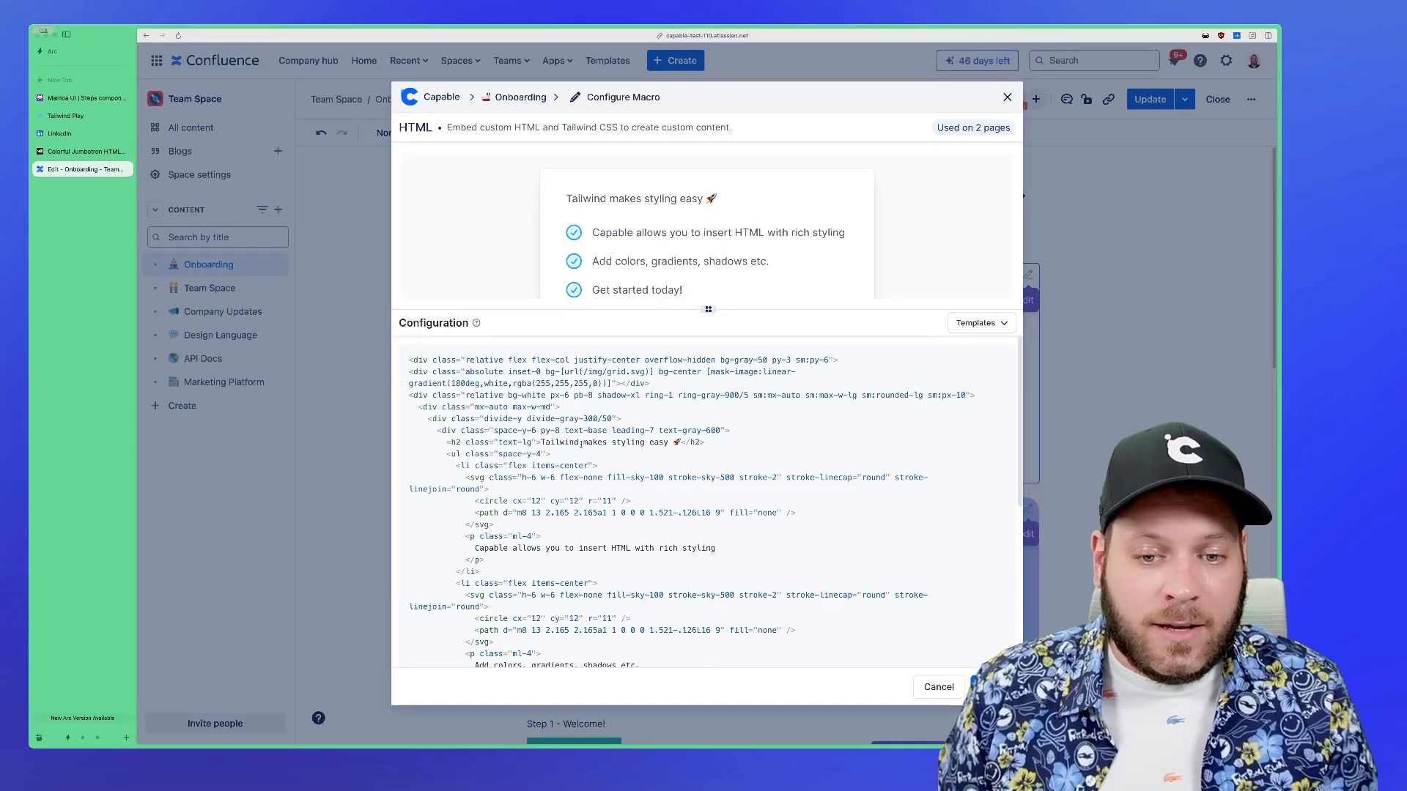
pyautogui.moveTo(542, 442); pyautogui.dragTo(660, 442)
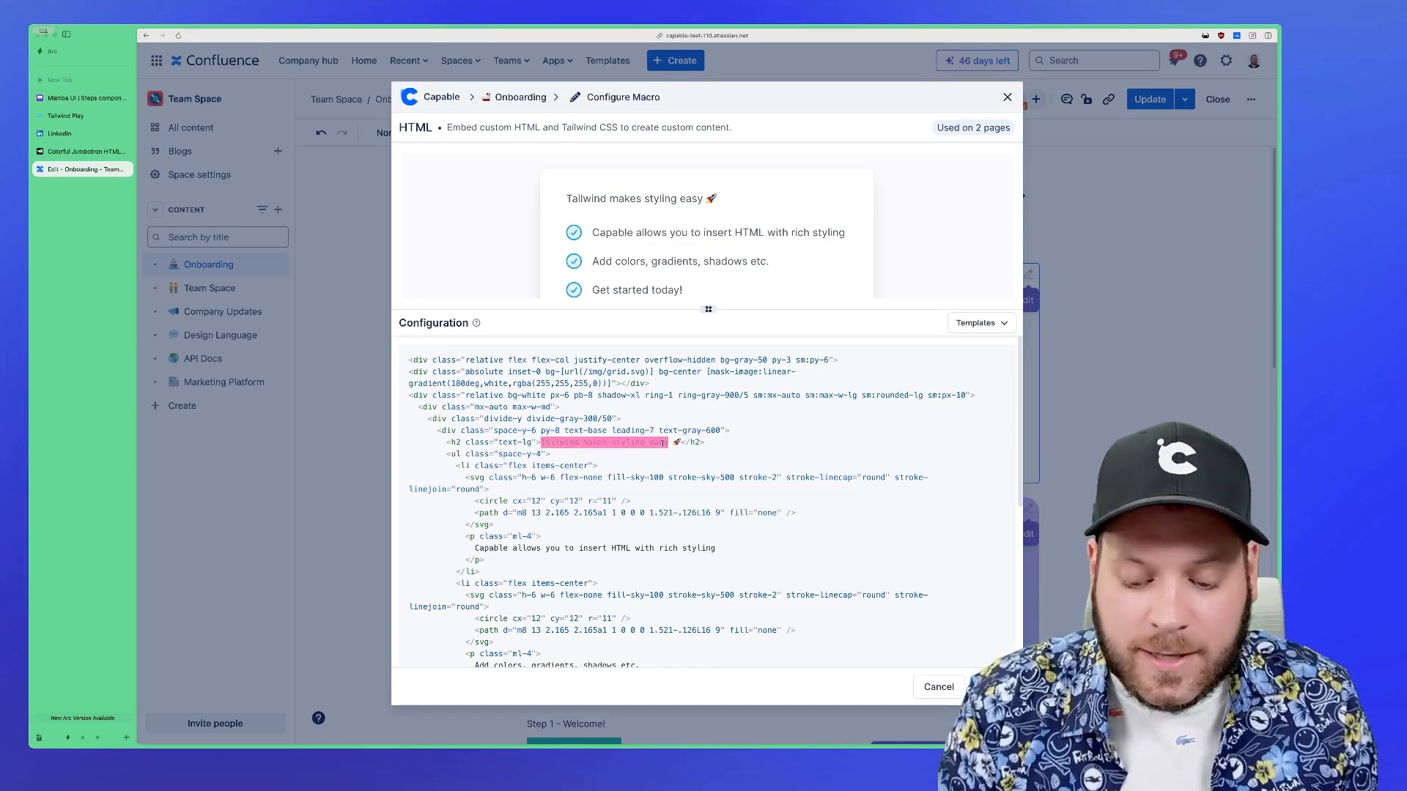
pyautogui.write('Hello world')
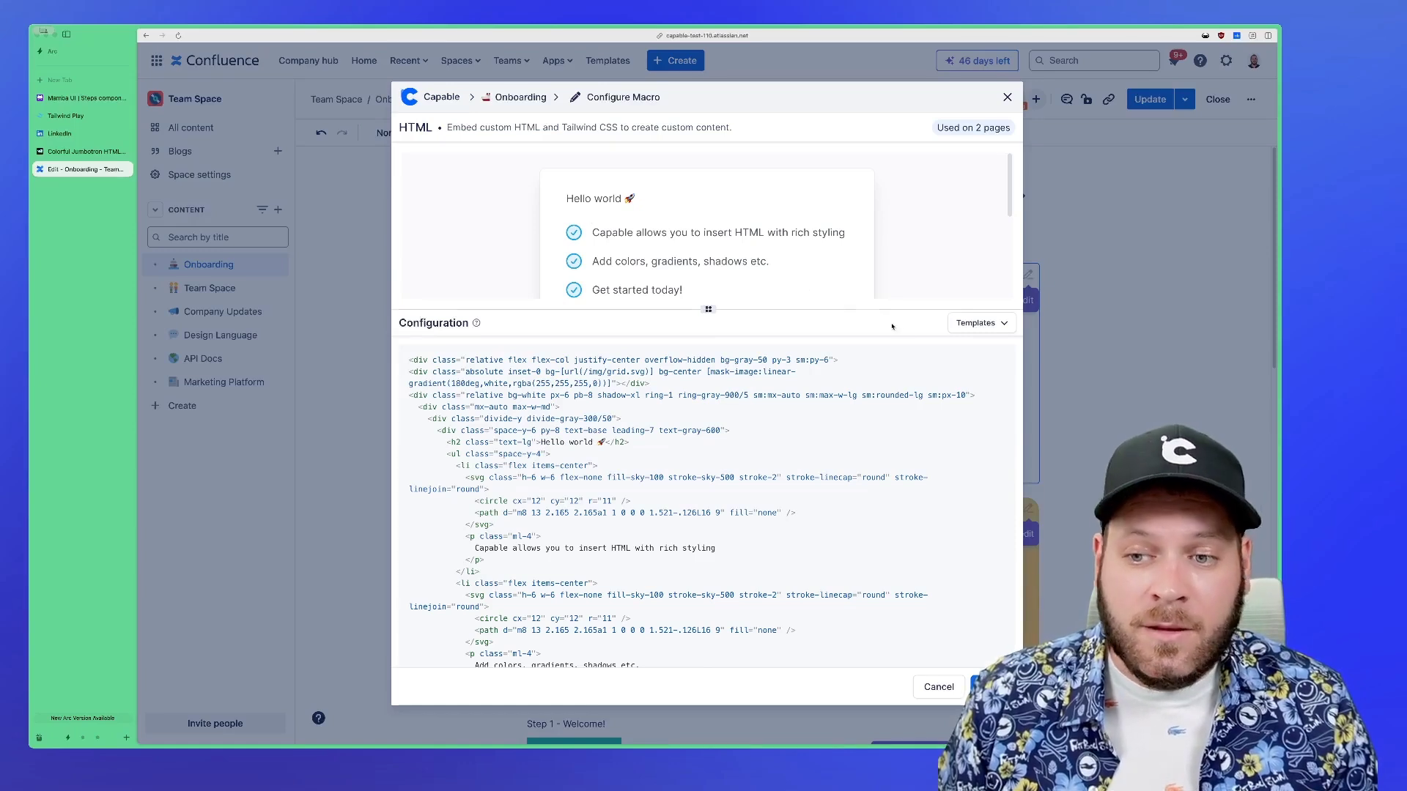
# Load the Alerts template, previewing Dark, Secondary, Info, Success, Danger and Warning alert bars
pyautogui.click(978, 324)
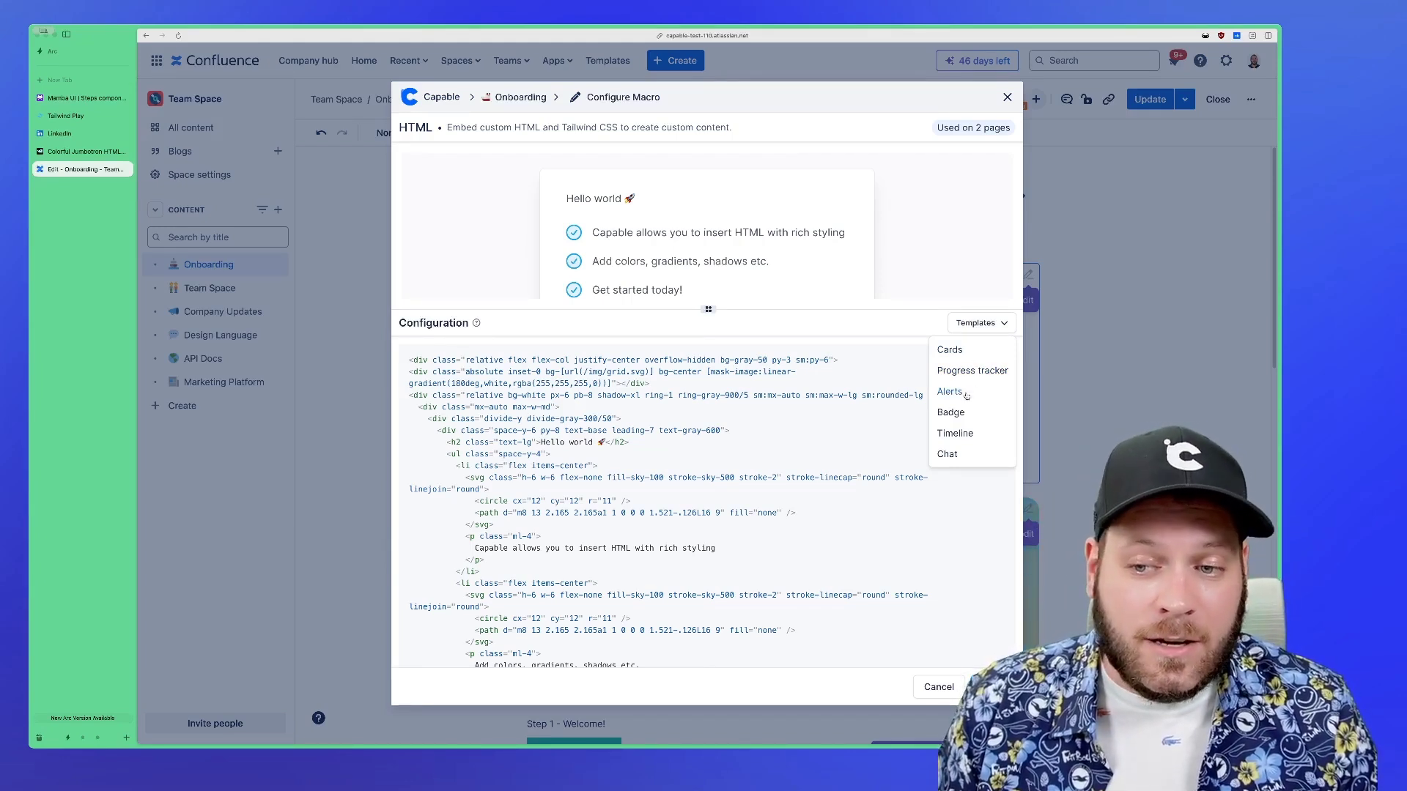
pyautogui.click(950, 392)
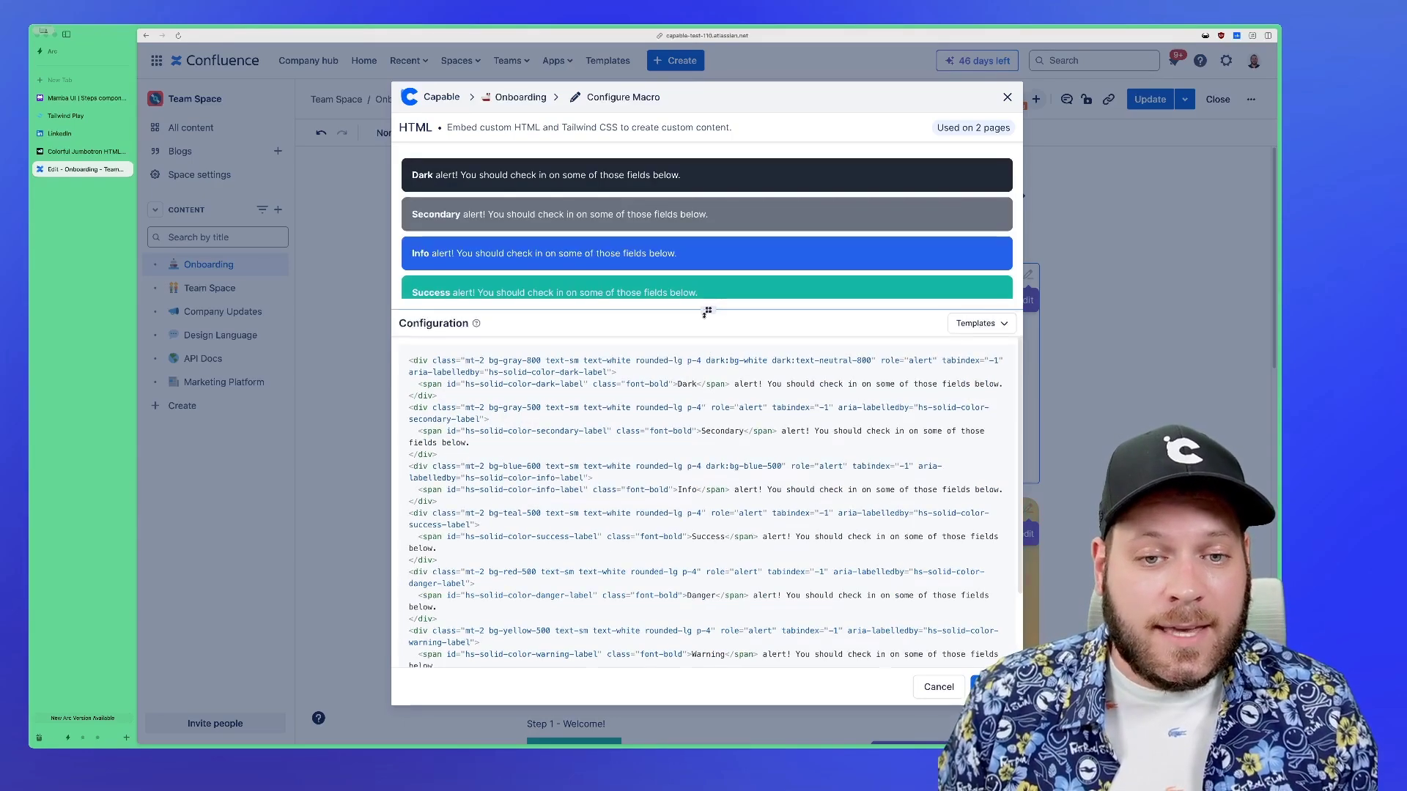
pyautogui.moveTo(708, 310); pyautogui.dragTo(707, 401)
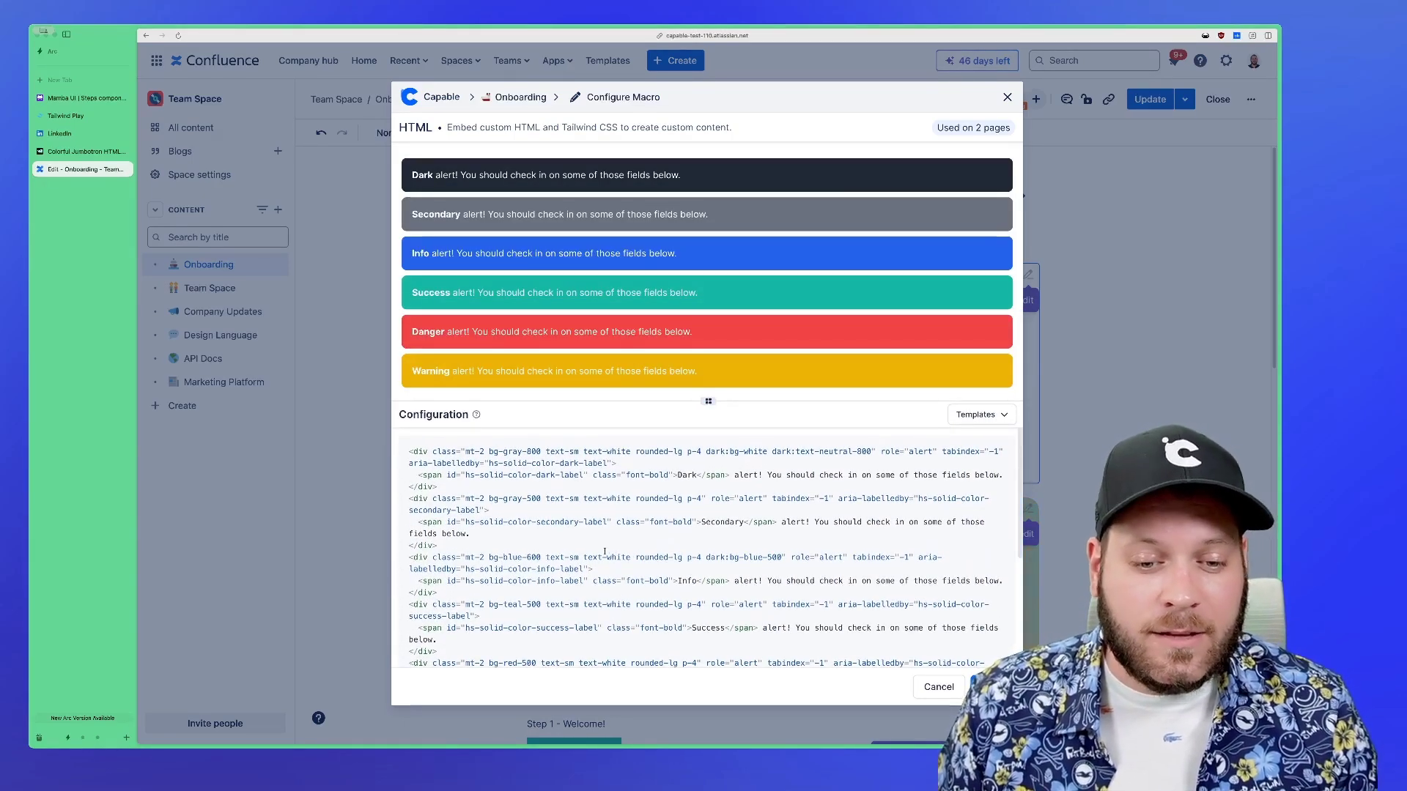
pyautogui.scroll(-5, 586, 530)
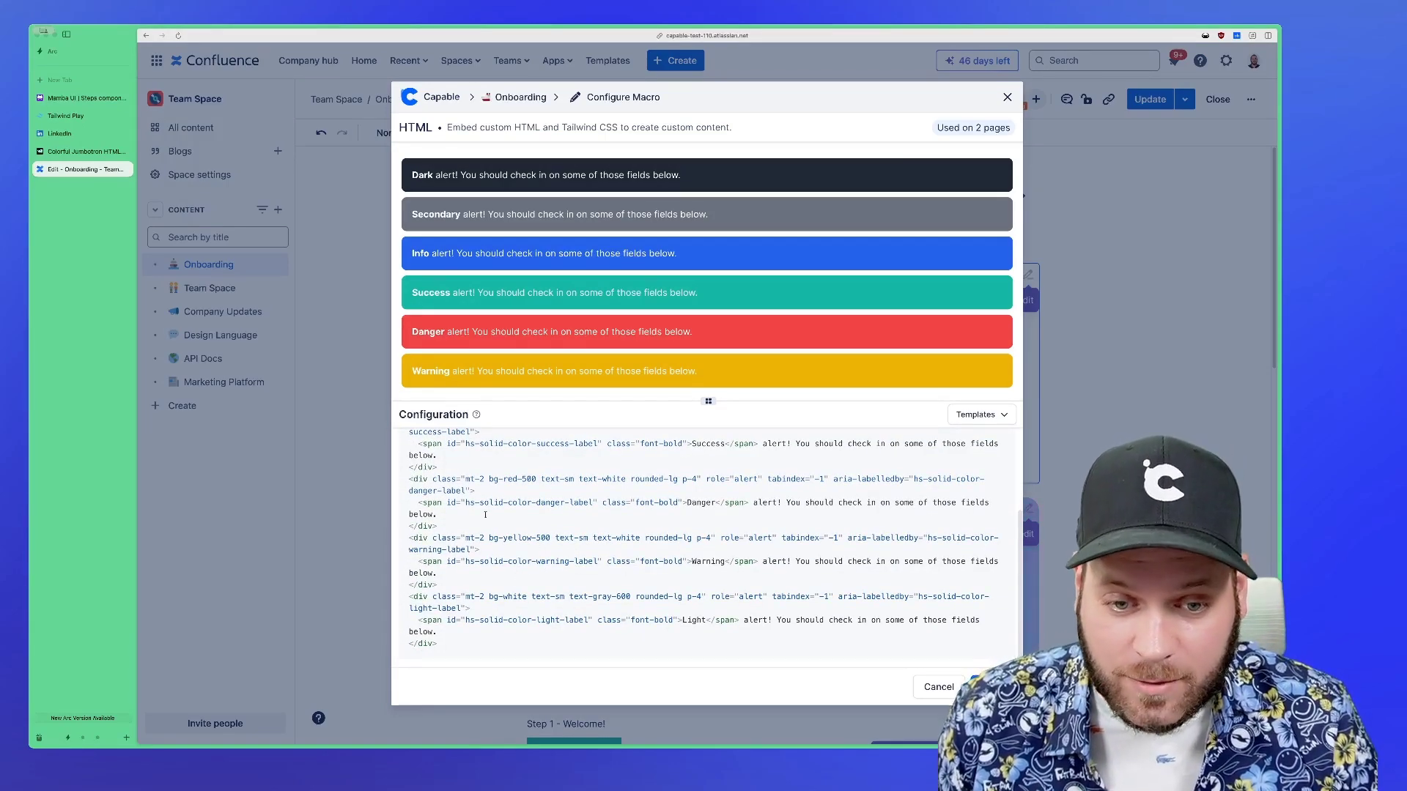
# Delete every alert's code except the red Danger alert
pyautogui.moveTo(411, 478); pyautogui.dragTo(386, 304)
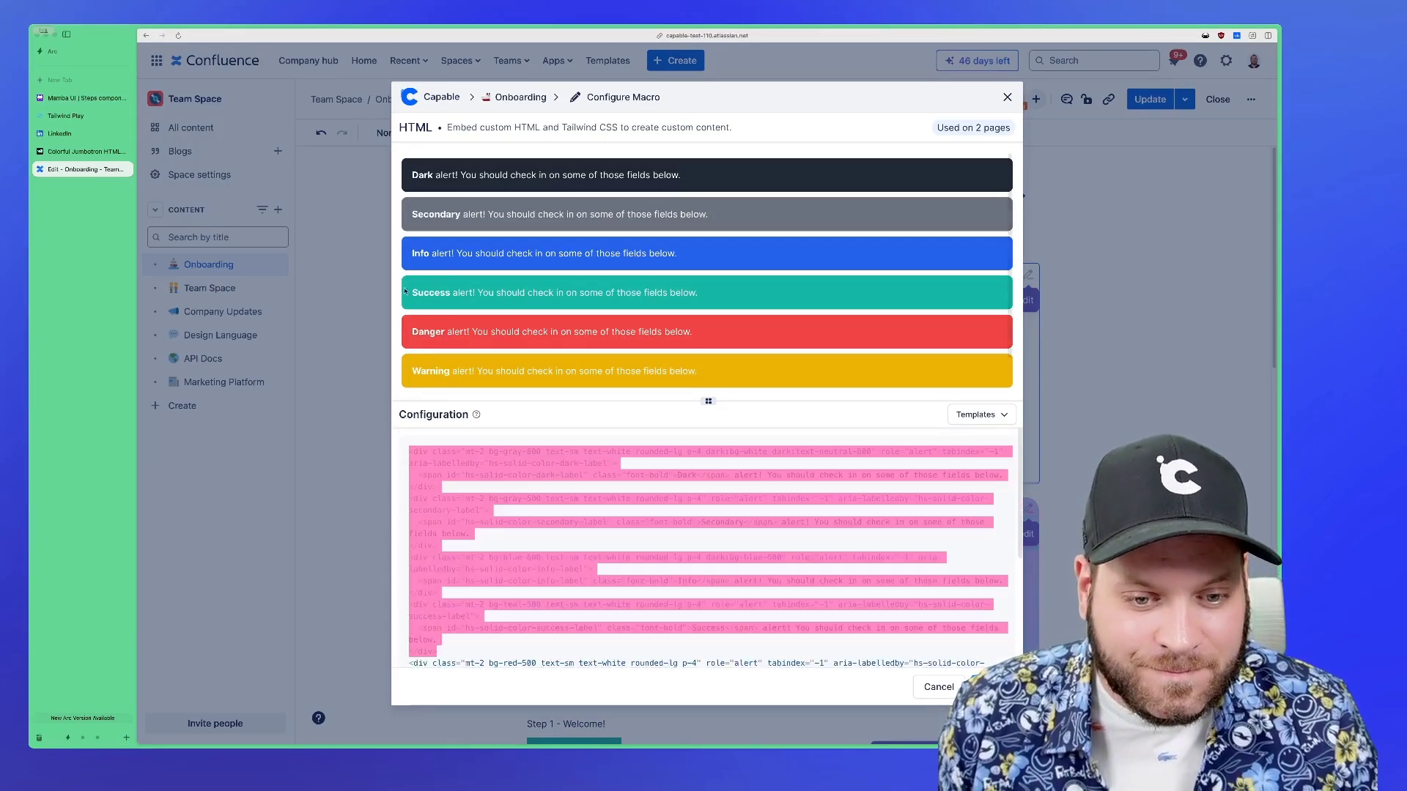
pyautogui.press('BackSpace')
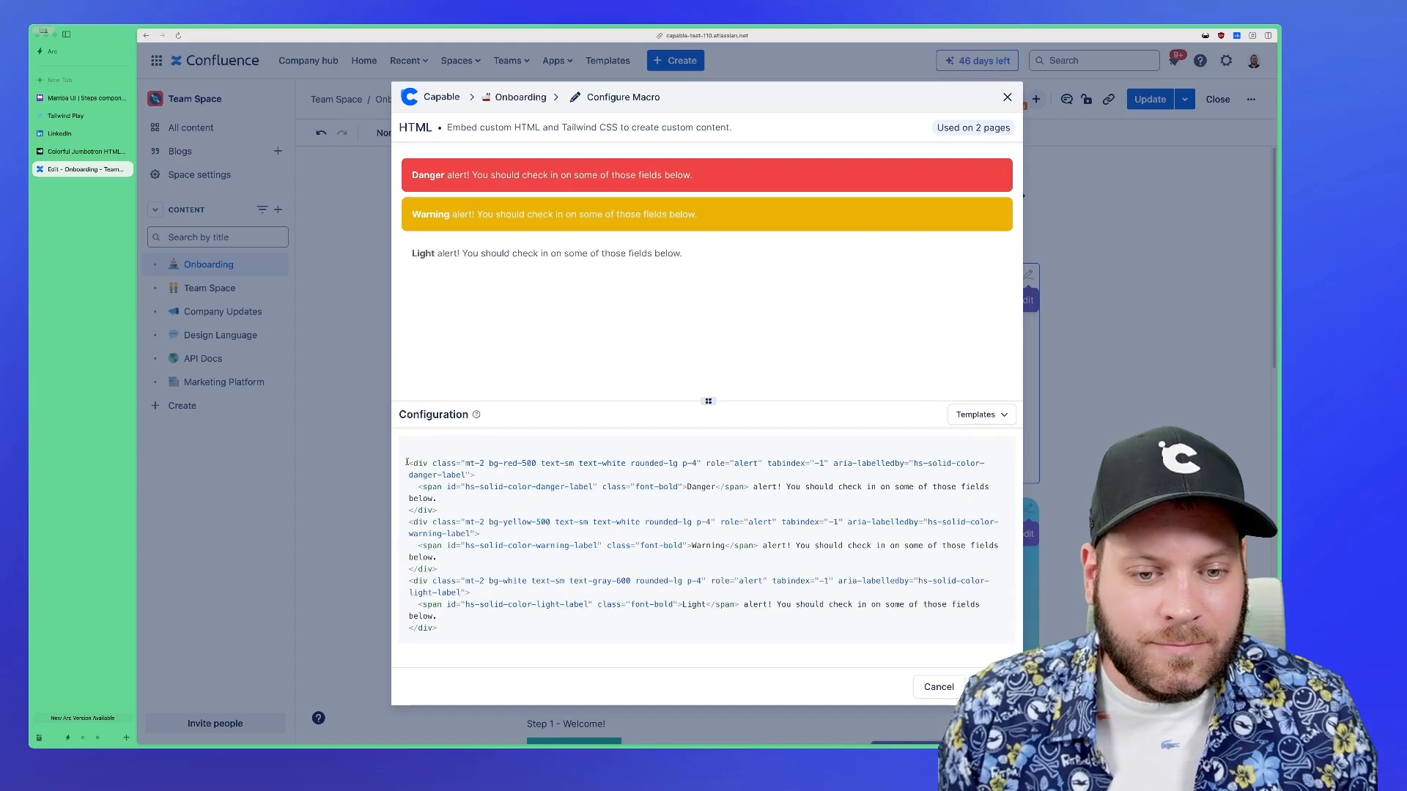
pyautogui.press('BackSpace')
pyautogui.moveTo(466, 622); pyautogui.dragTo(440, 500)
pyautogui.press('BackSpace')
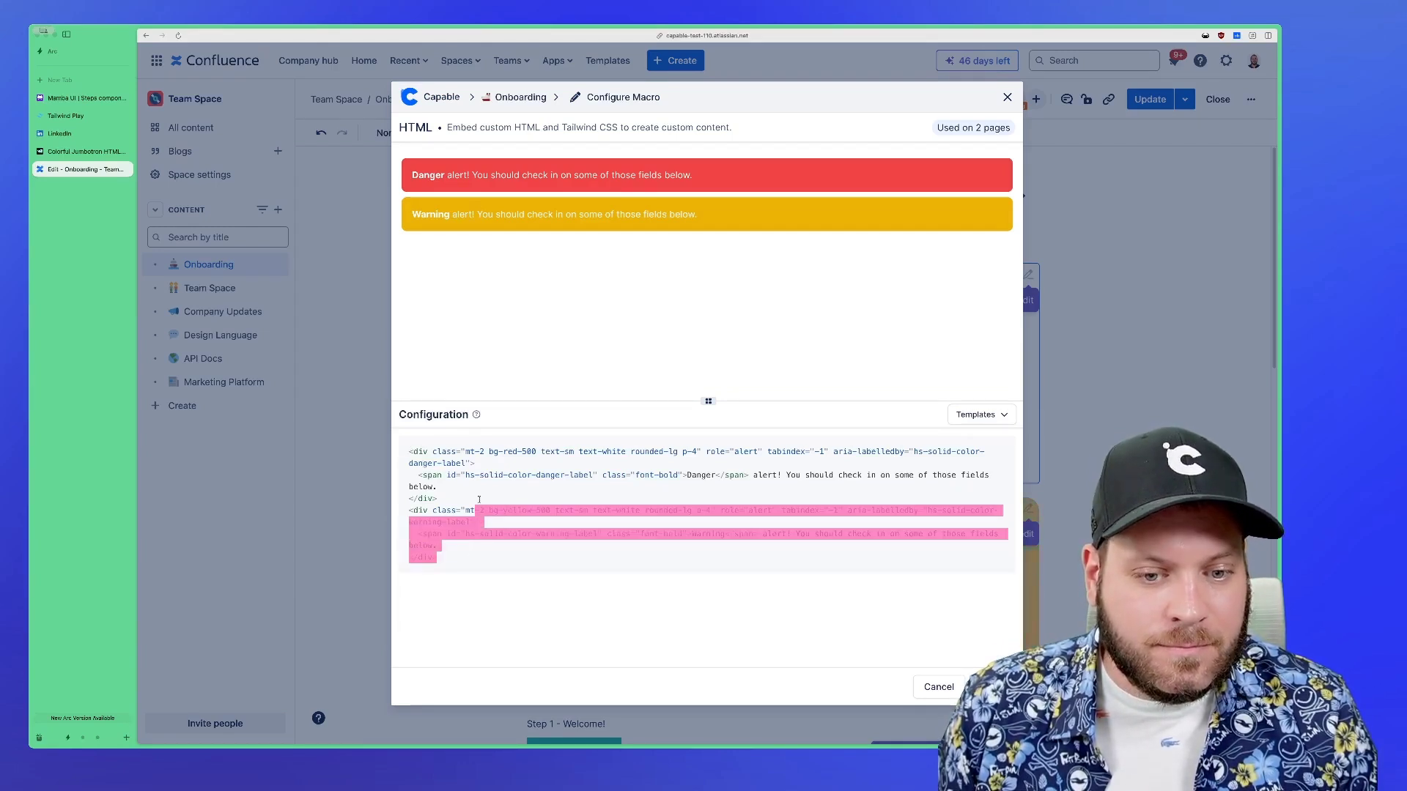
pyautogui.press('BackSpace')
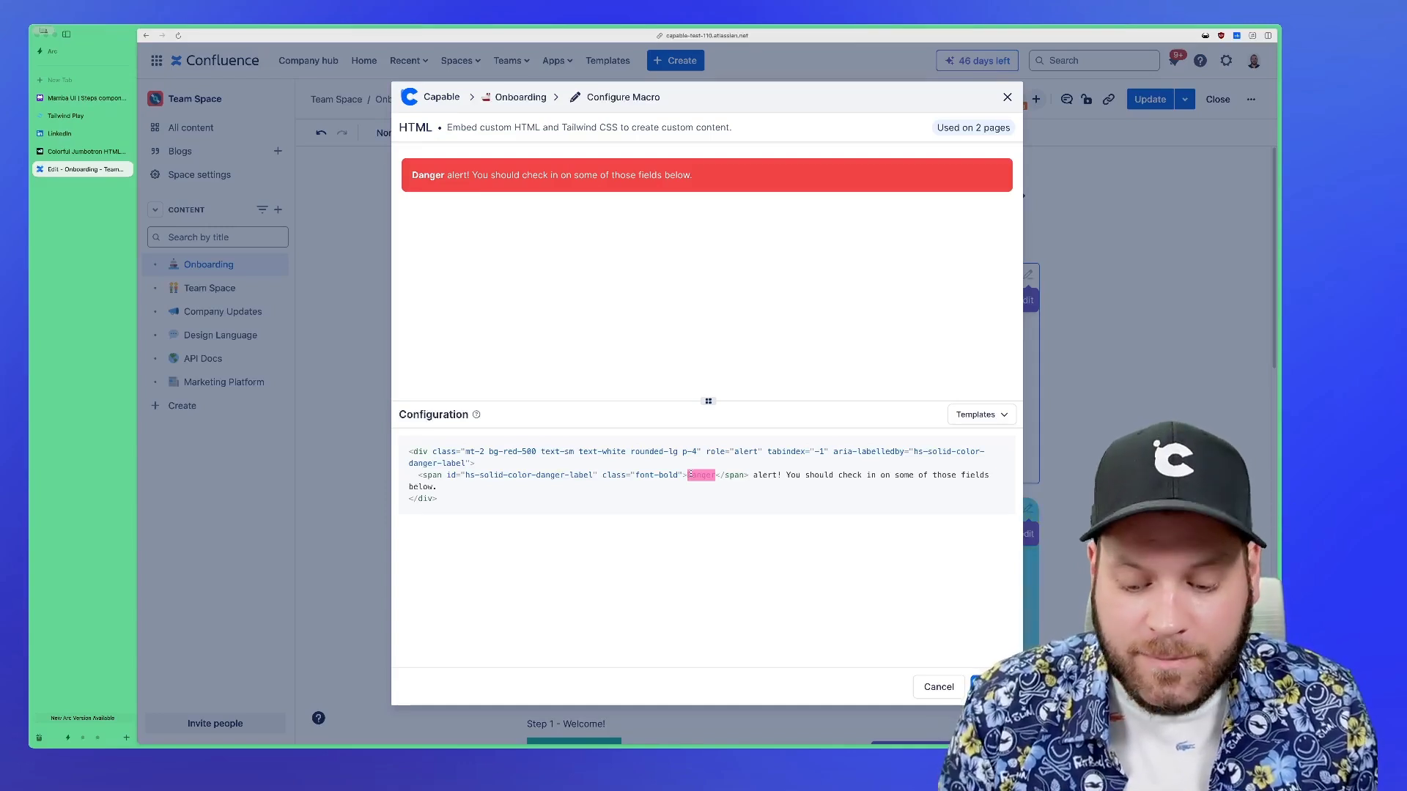
# Relabel the red alert 'Notice' with message 'Please check with your line manager for additional steps you need to take'
pyautogui.write('Noti')
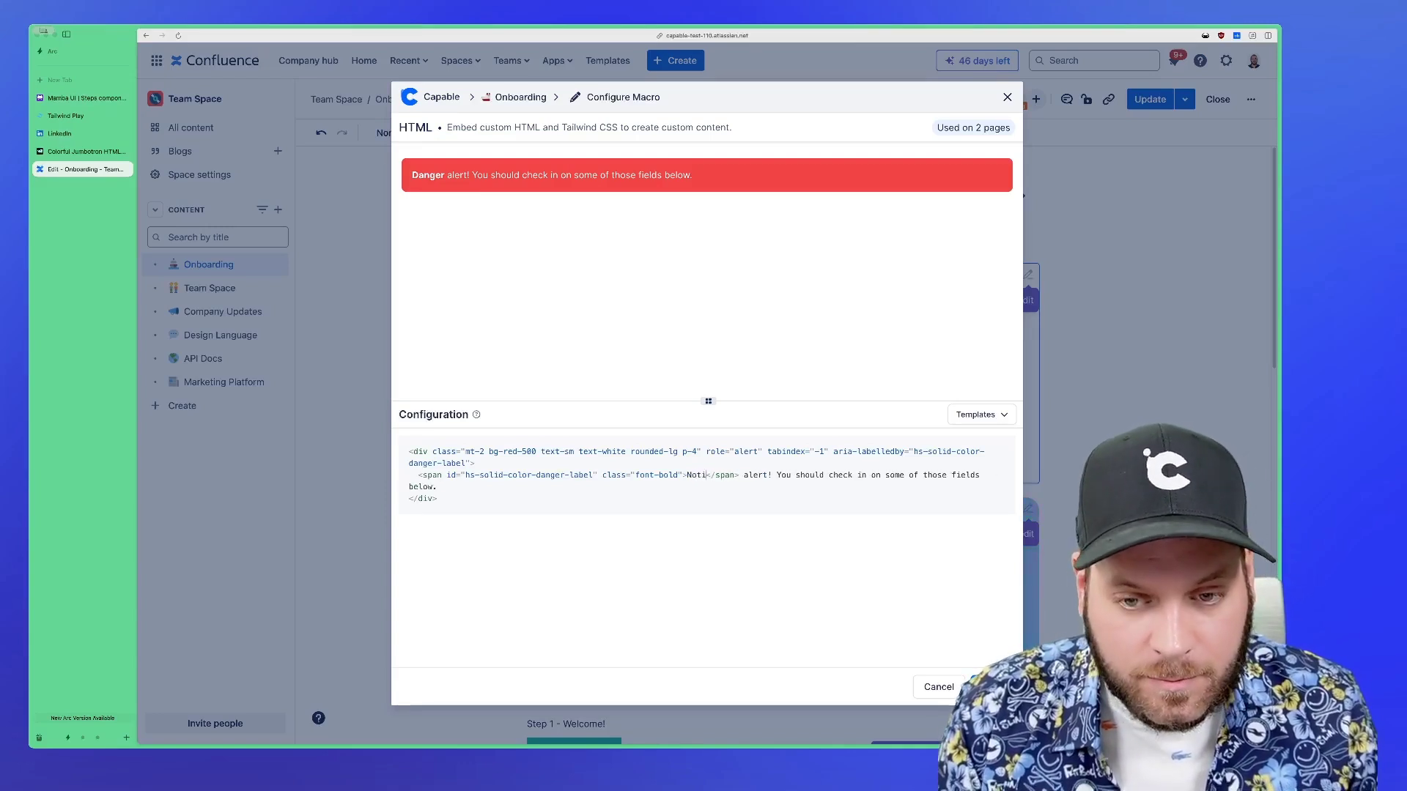
pyautogui.write('ce')
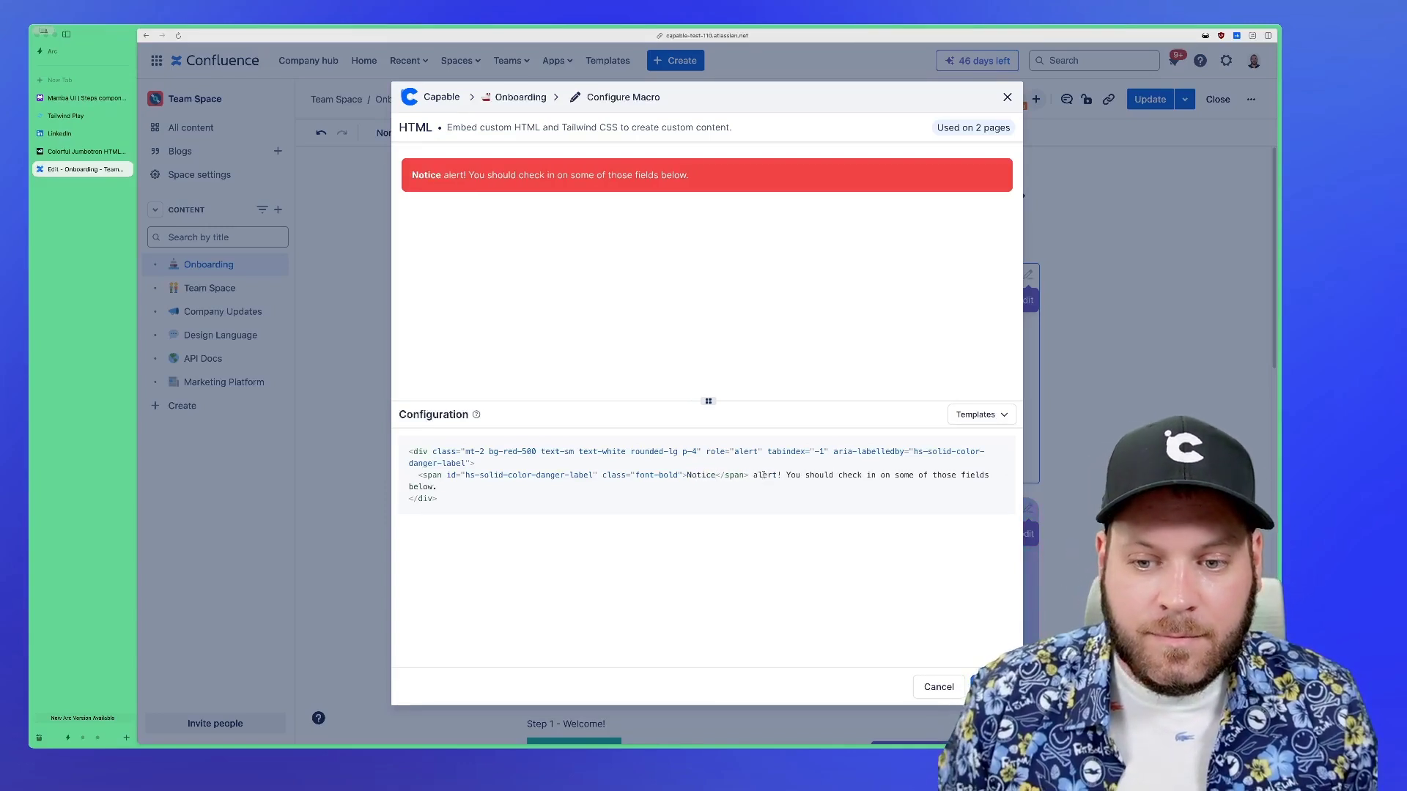
pyautogui.moveTo(753, 475); pyautogui.dragTo(443, 486)
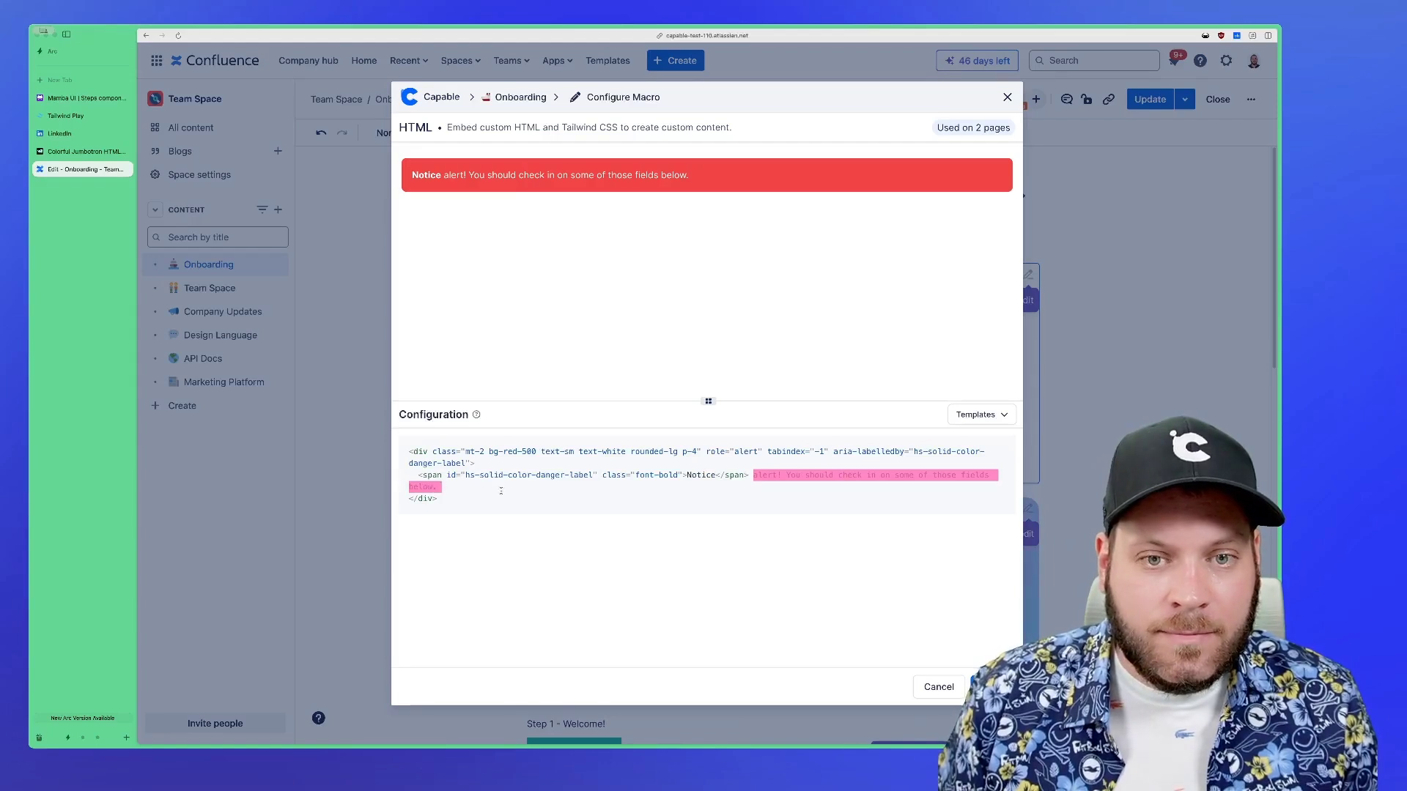
pyautogui.press('BackSpace')
pyautogui.write('Please check wi')
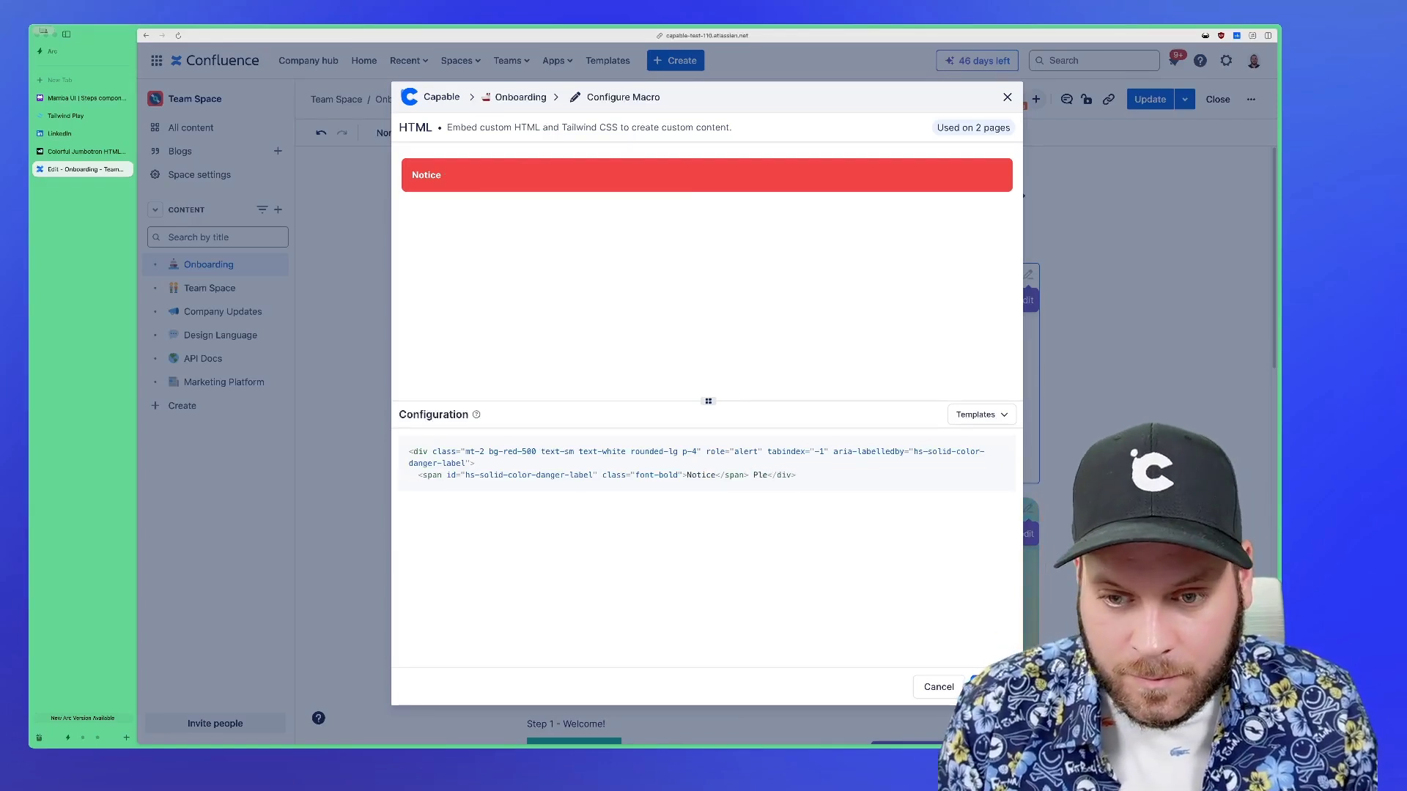
pyautogui.write('th your line ma')
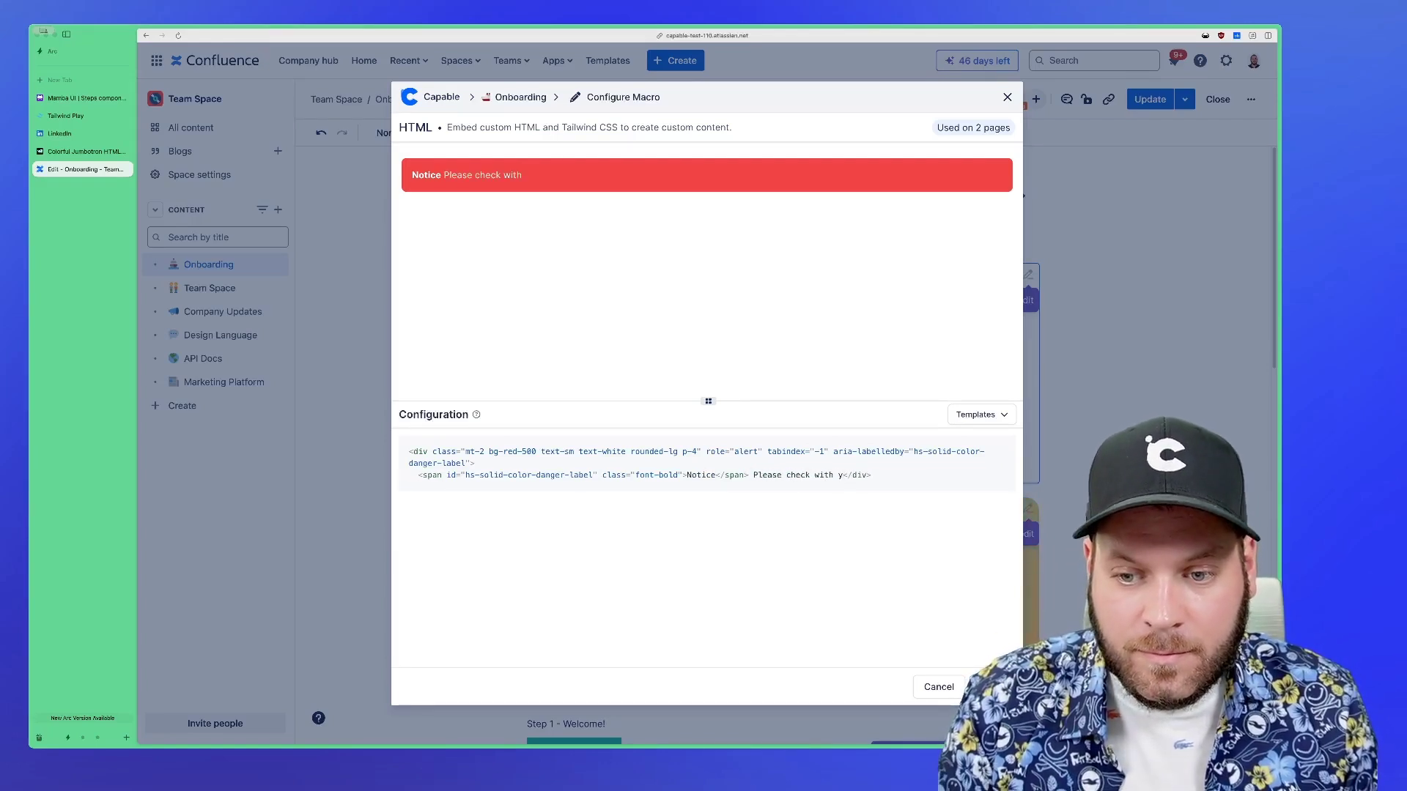
pyautogui.write('nager for ad')
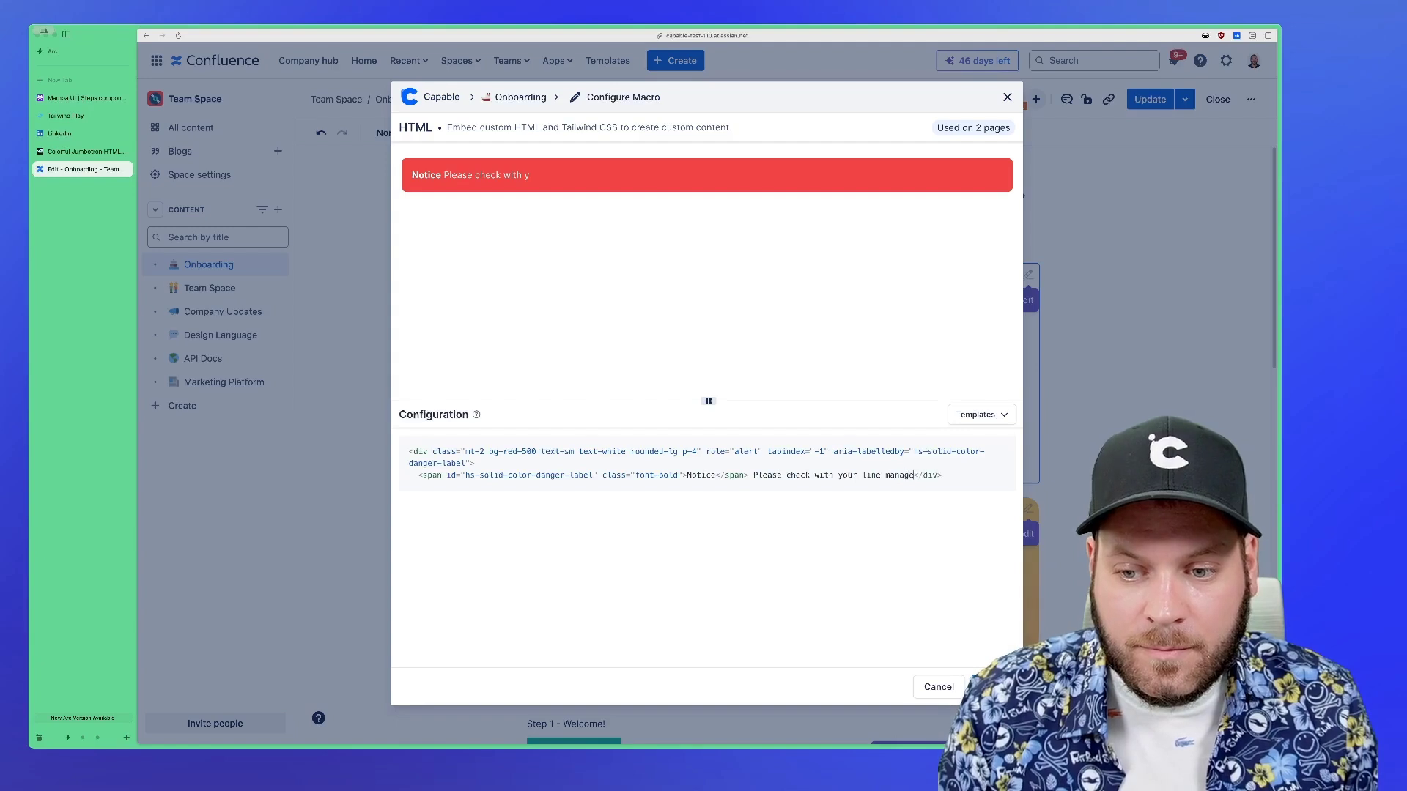
pyautogui.write('ditional')
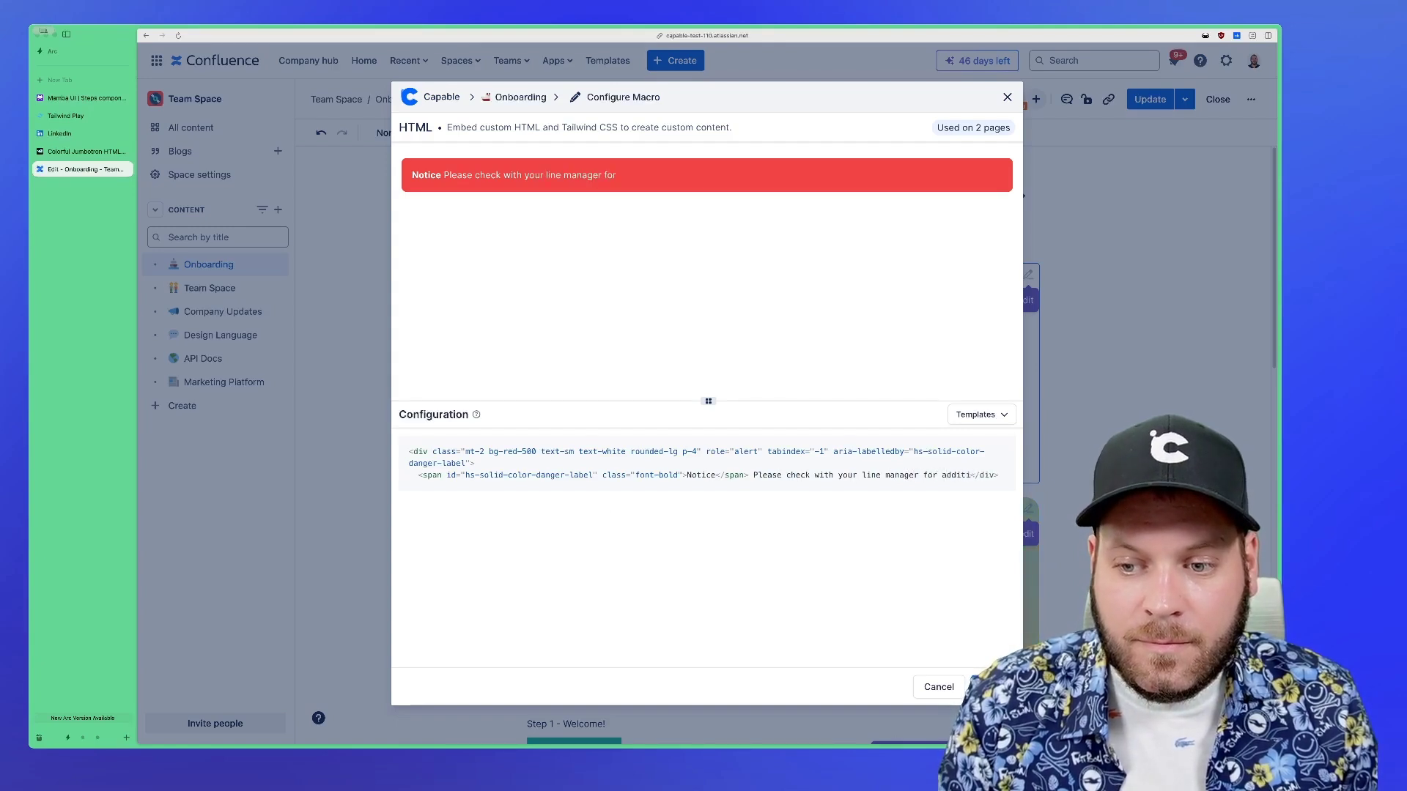
pyautogui.write(' steps you ne')
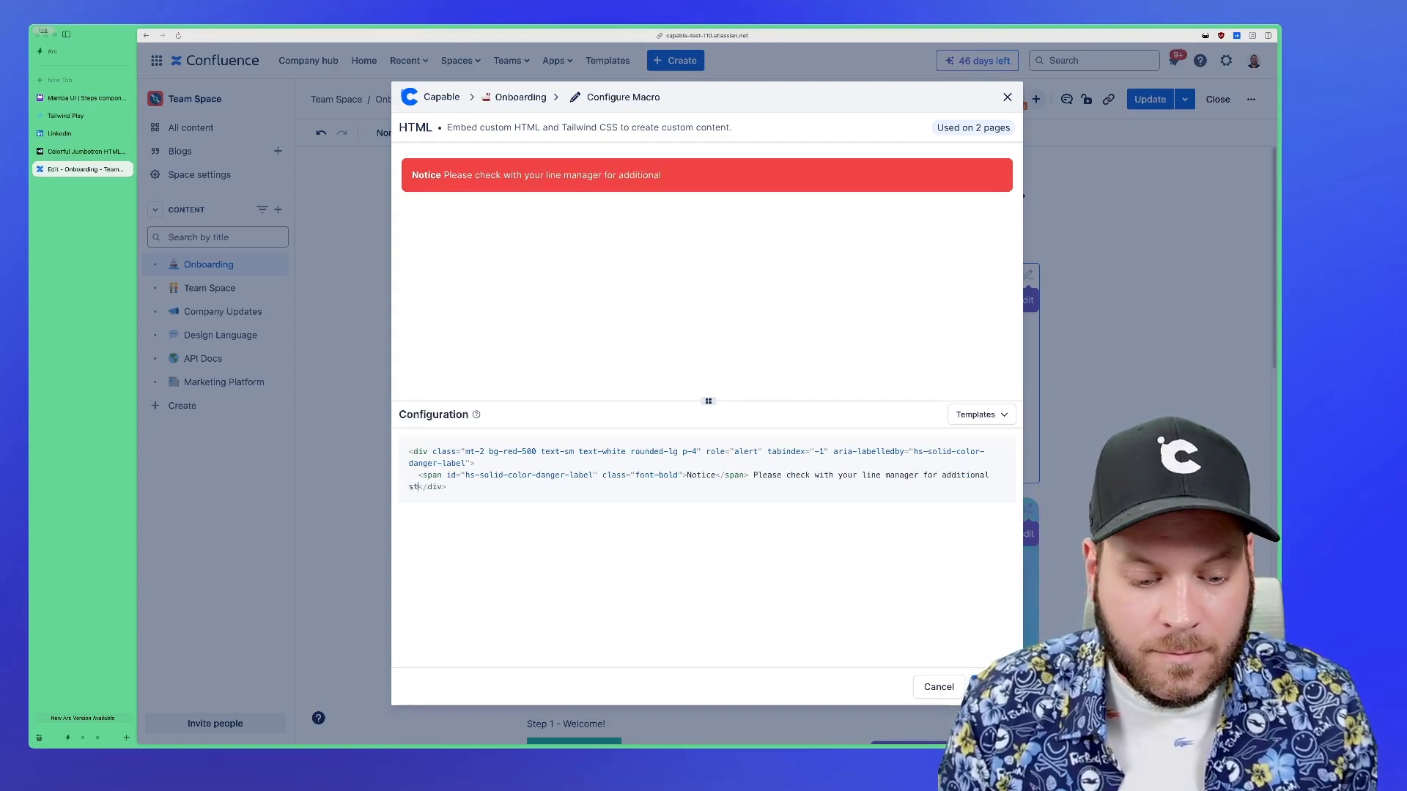
pyautogui.write('ed to take')
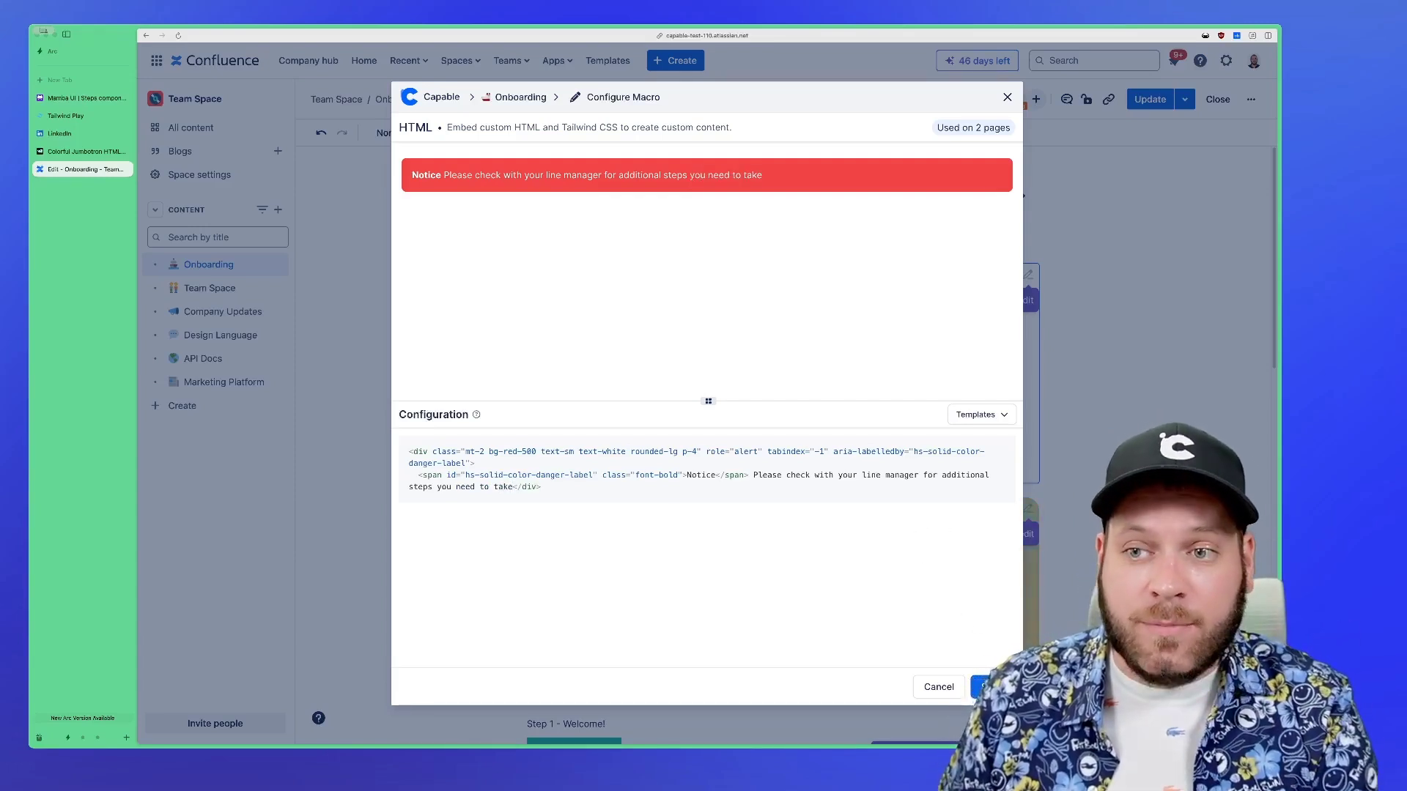
# Save the red alert block and return to the Onboarding page view
pyautogui.click(986, 687)
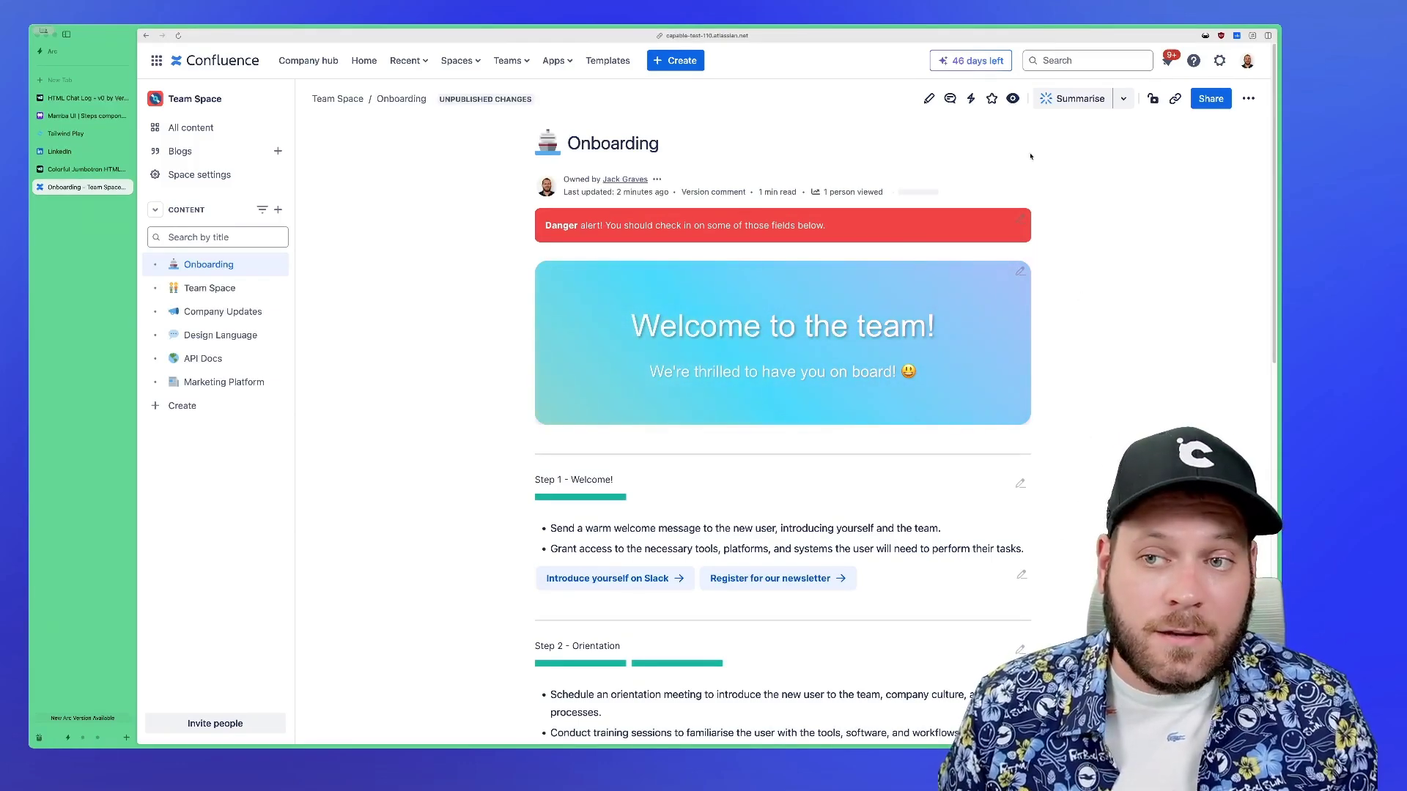
# Insert a second Capable HTML block with /capable on the empty line below Step 5
pyautogui.click(929, 98)
pyautogui.scroll(-10, 877, 365)
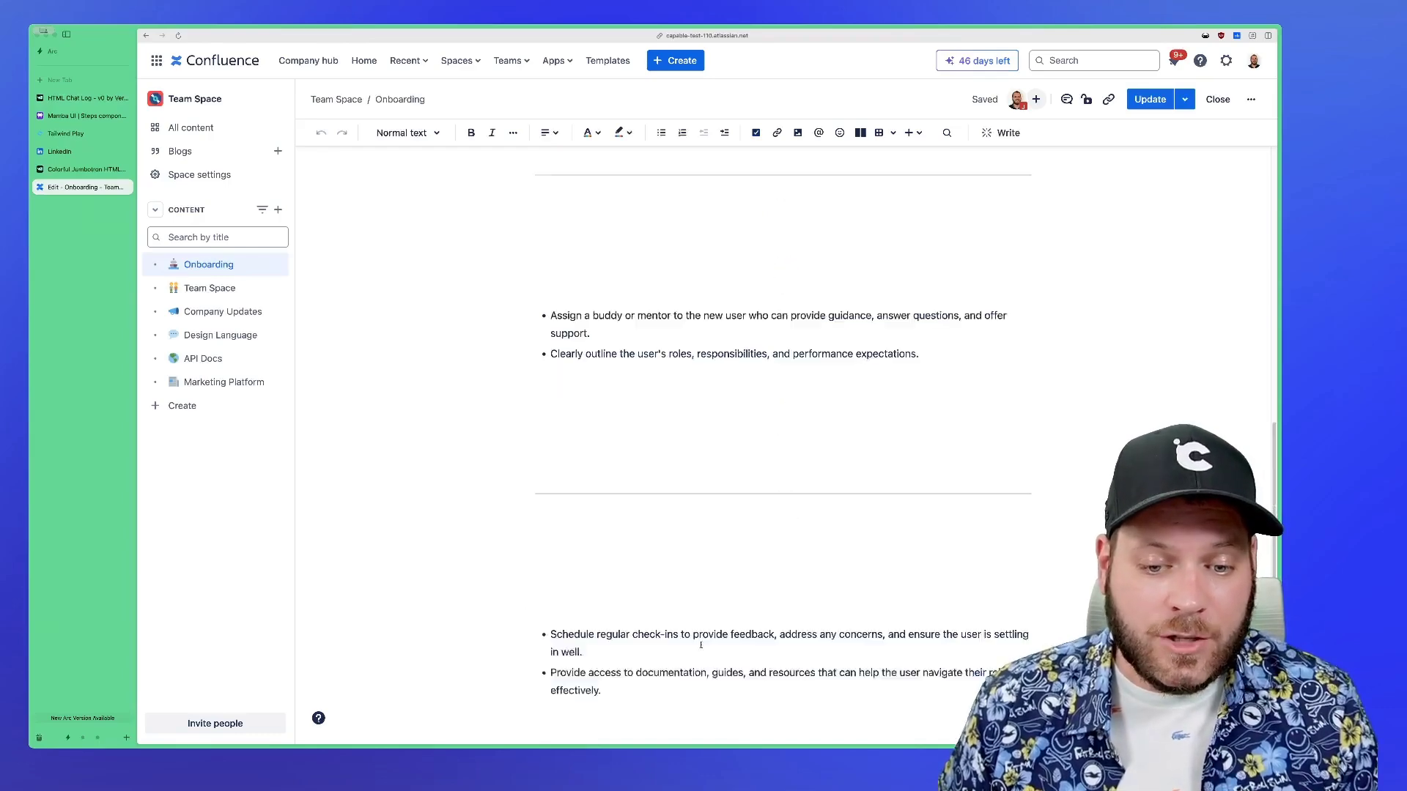
pyautogui.scroll(-3, 696, 644)
pyautogui.click(696, 644)
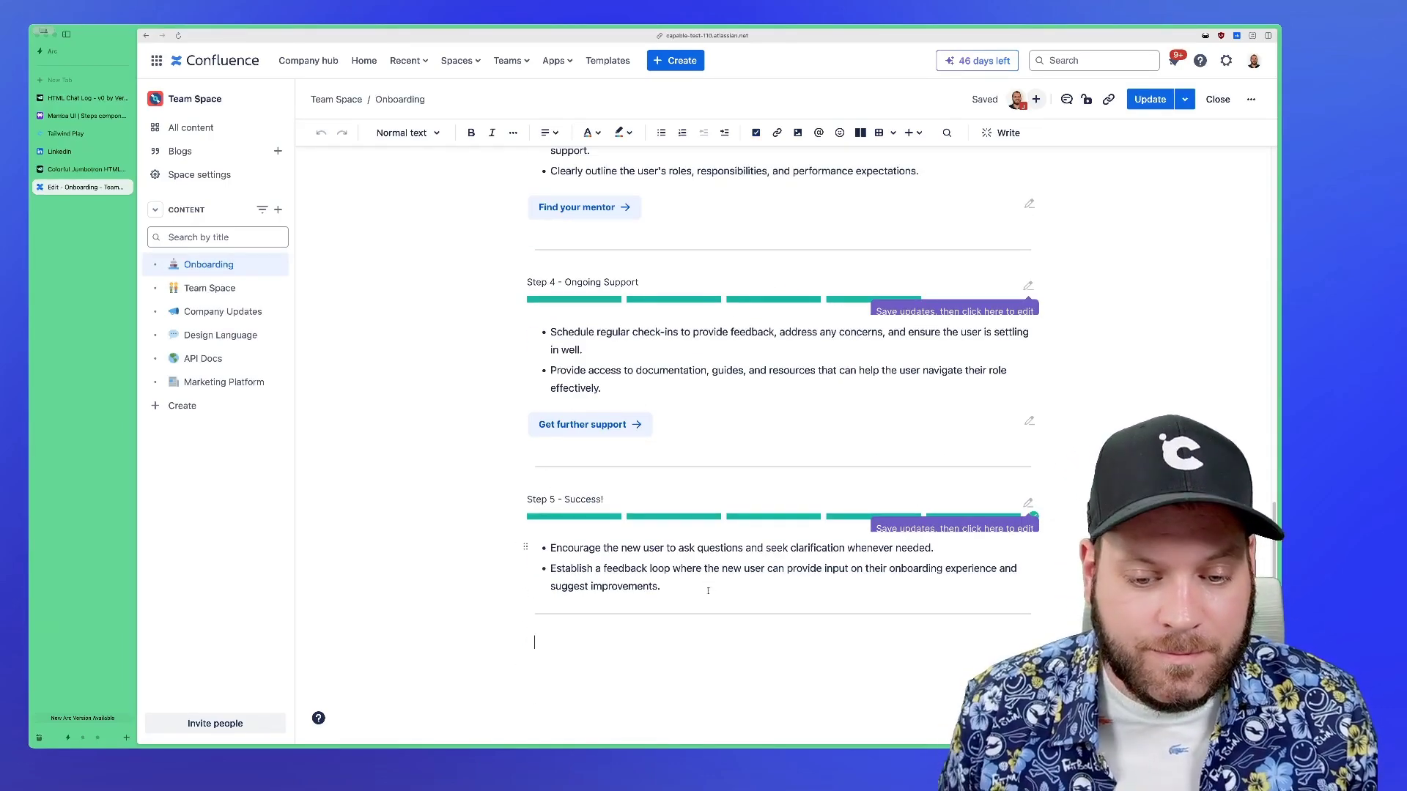
pyautogui.write('/capable')
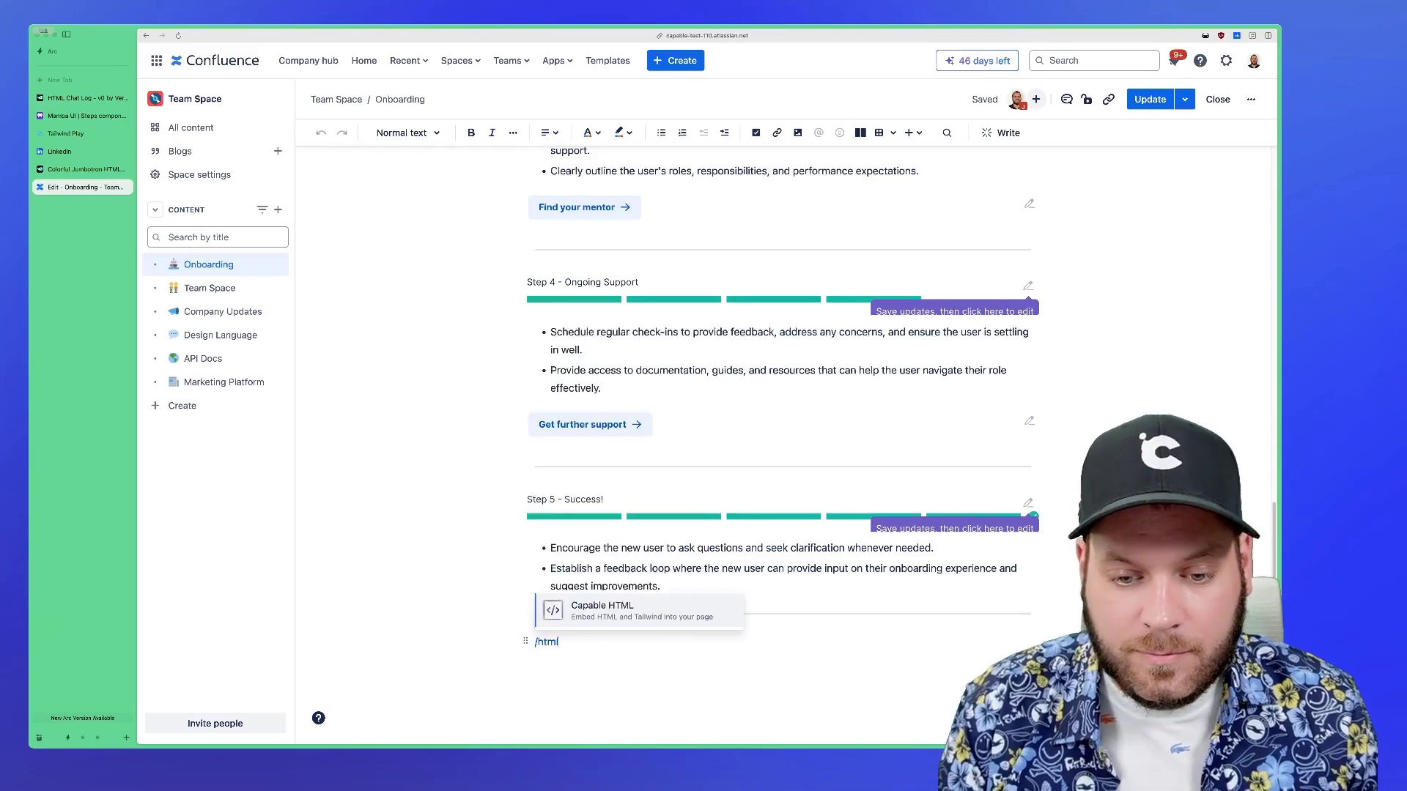
pyautogui.press('Return')
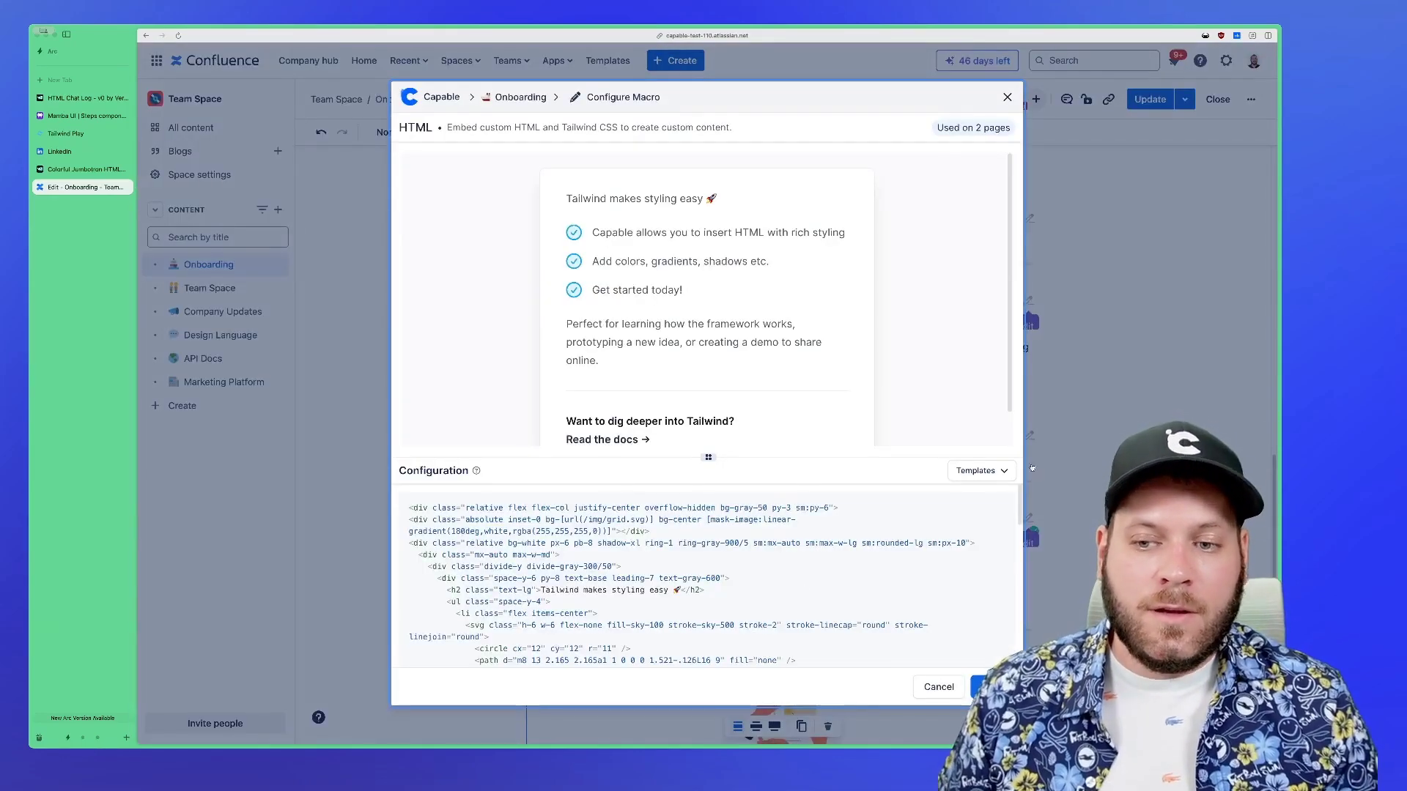
# Try the Badge, Alerts and Timeline templates, then settle on the Chat template's flamingo conversation
pyautogui.click(1004, 472)
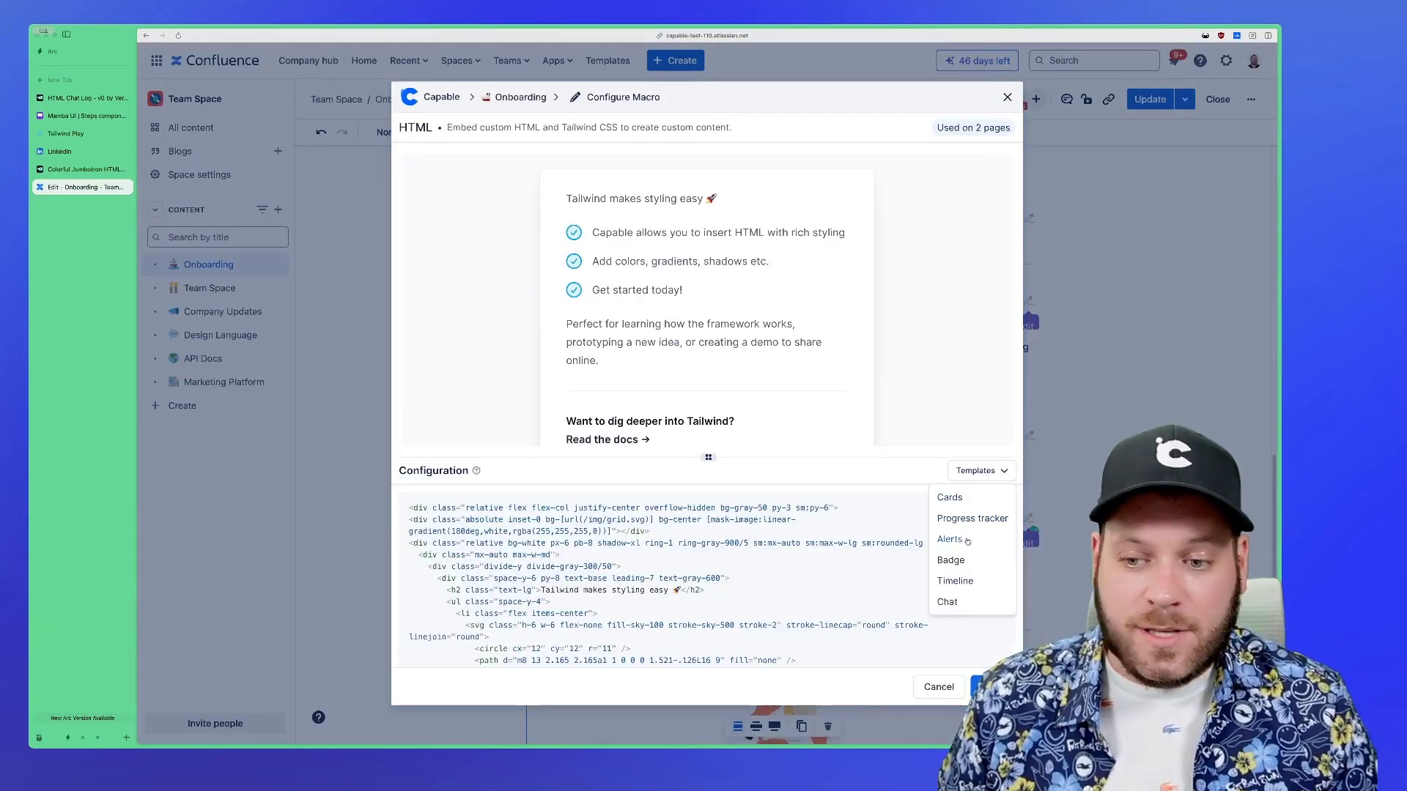
pyautogui.click(956, 560)
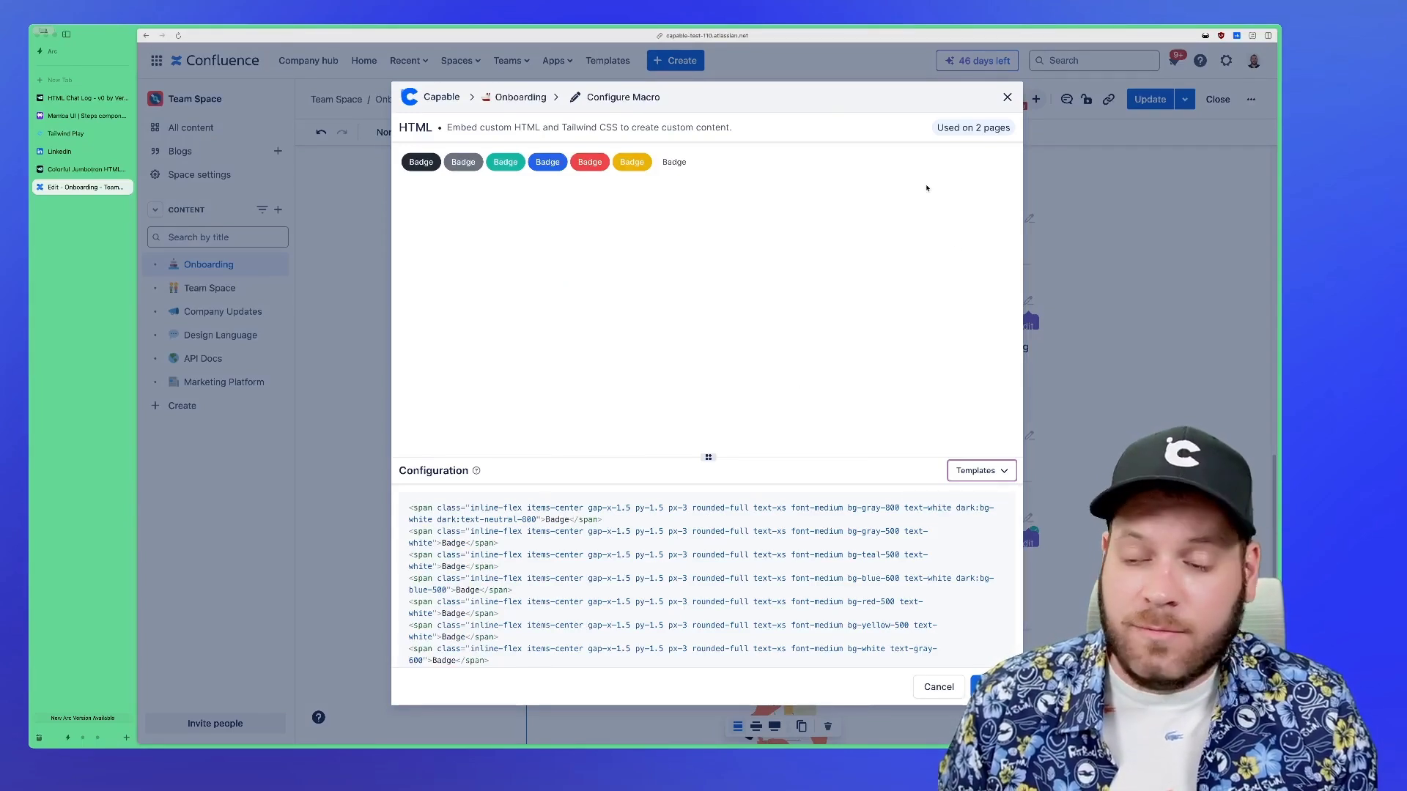
pyautogui.click(978, 470)
pyautogui.click(951, 539)
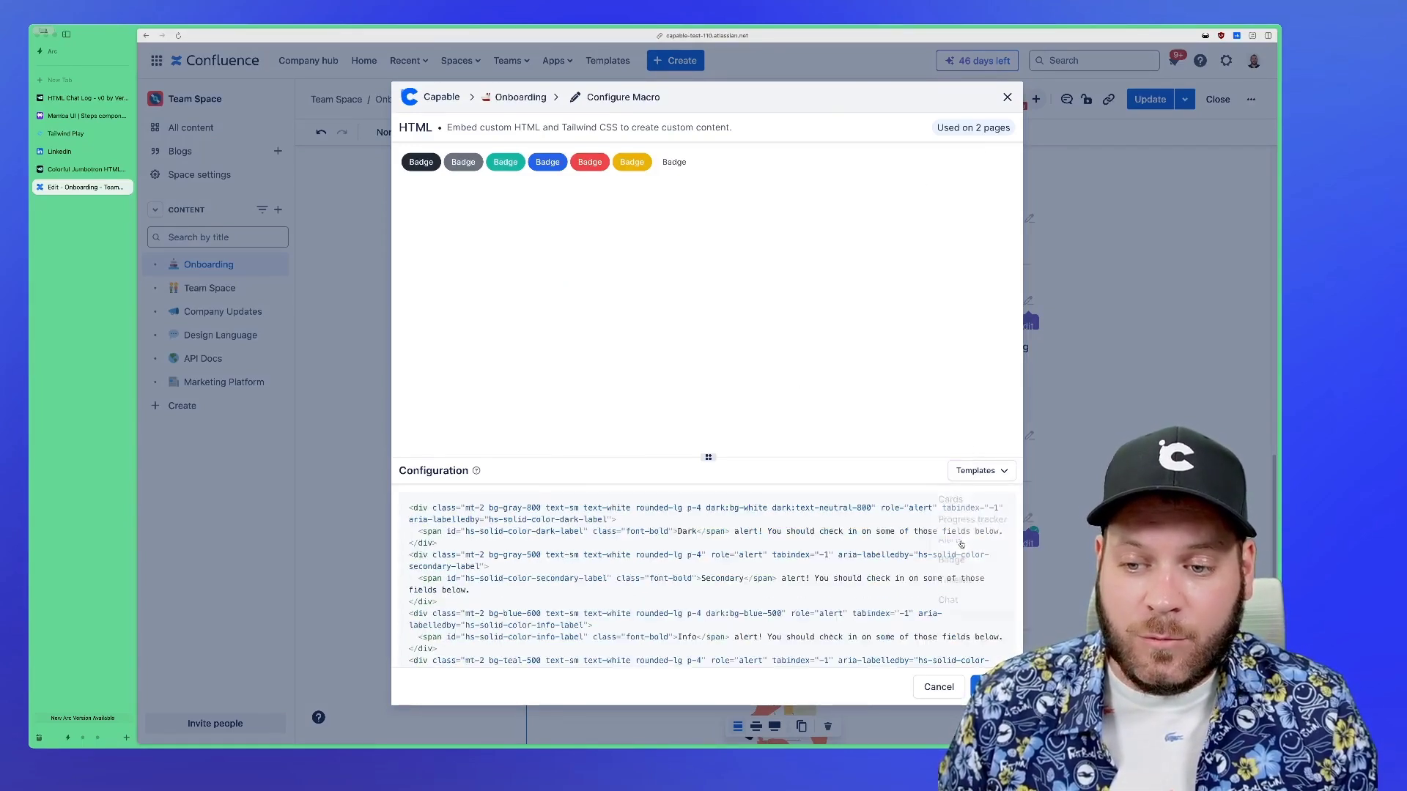
pyautogui.click(973, 474)
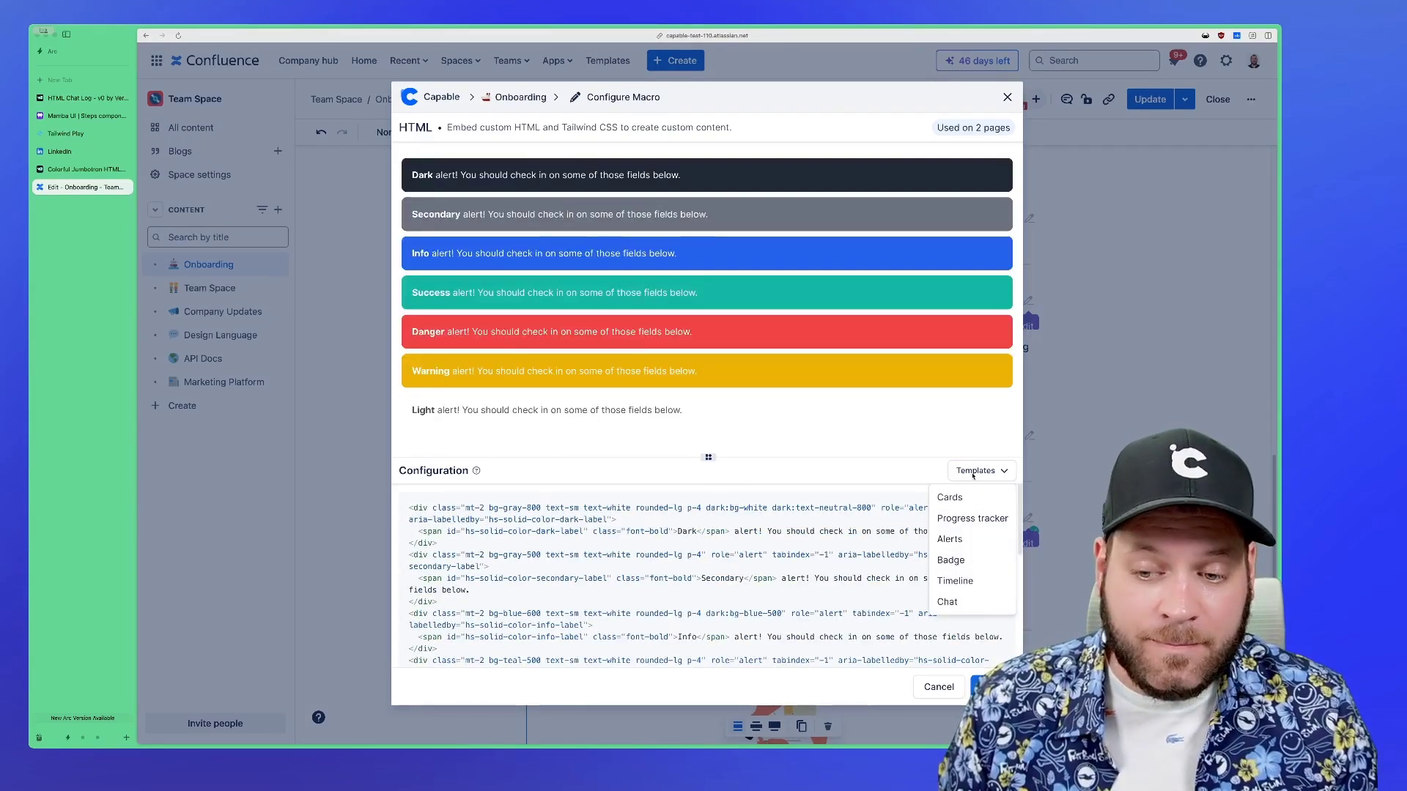
pyautogui.click(956, 581)
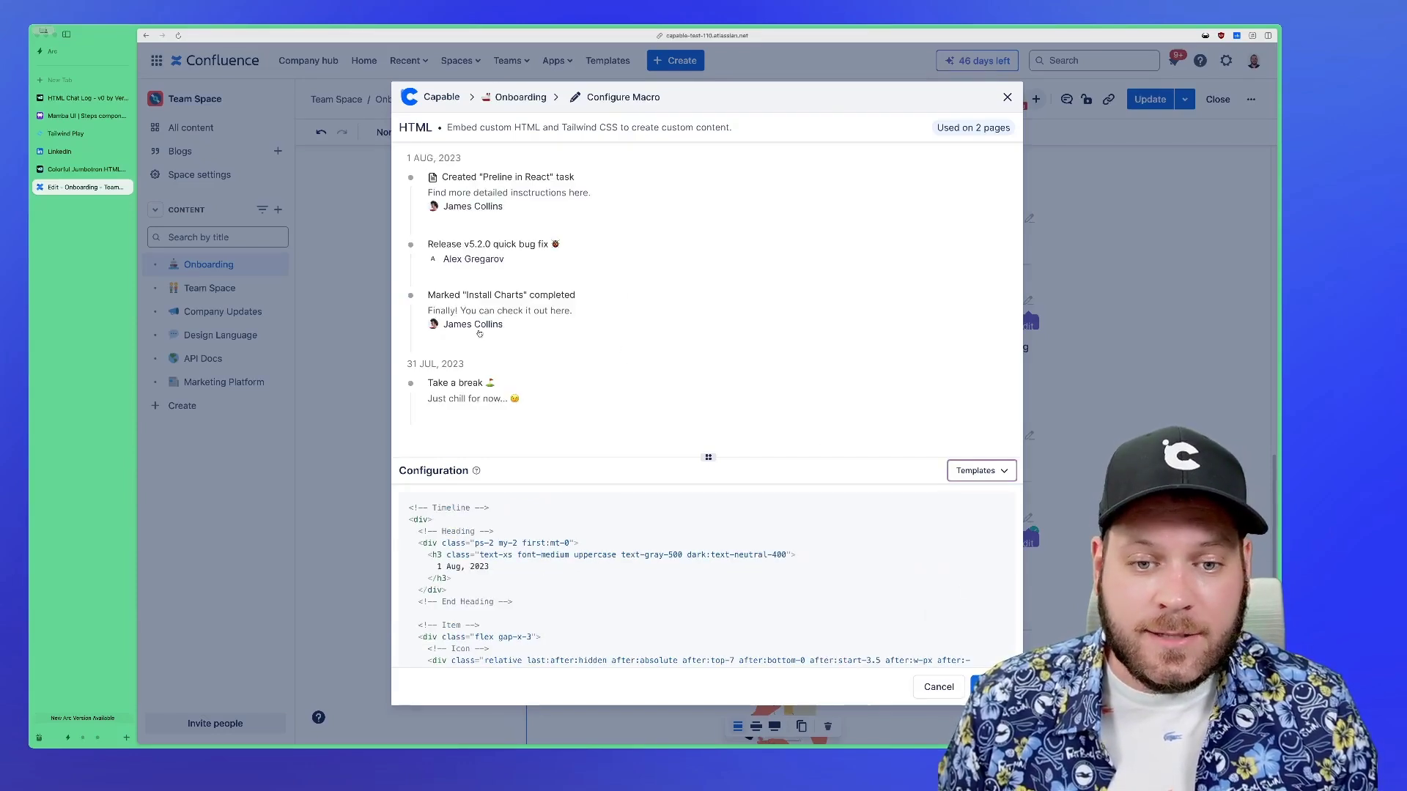
pyautogui.click(979, 473)
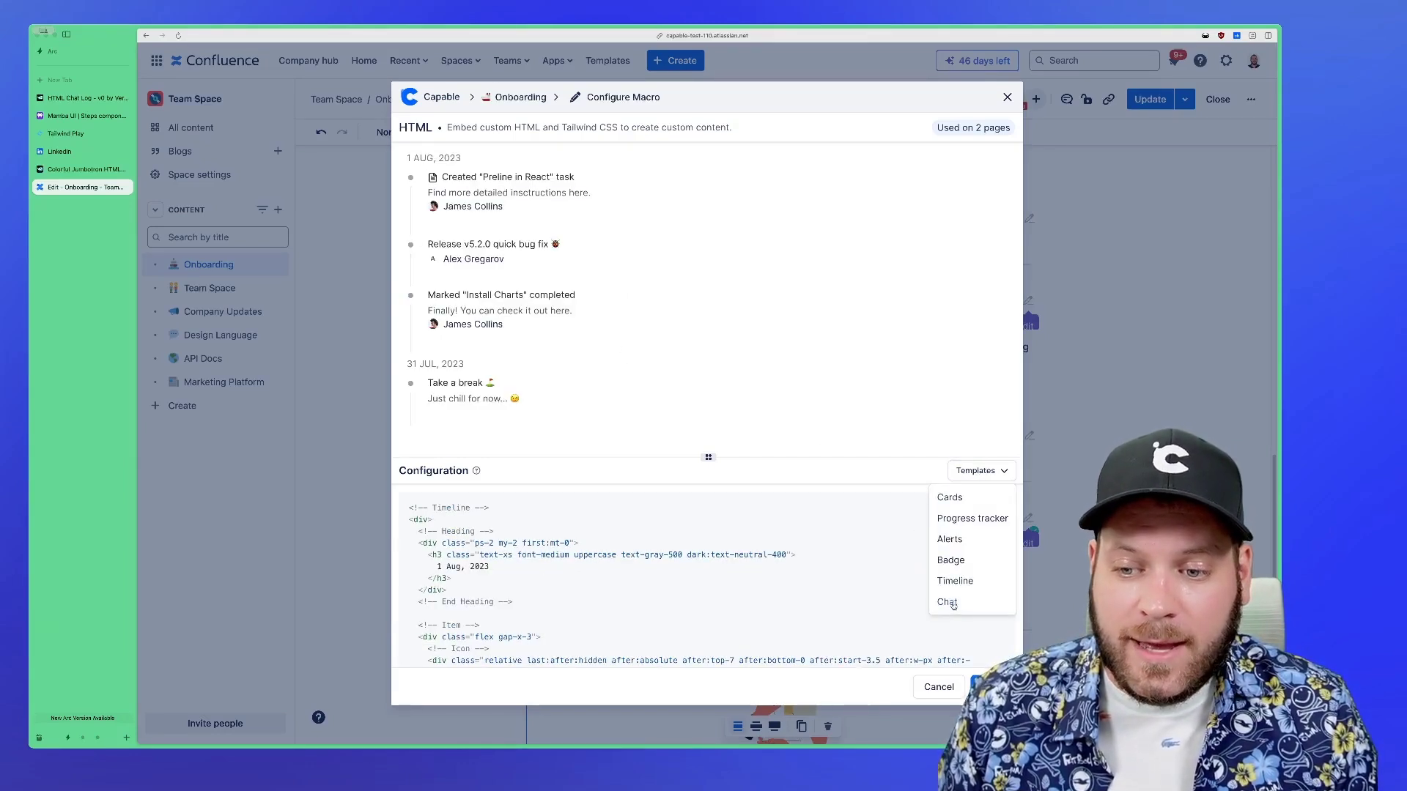
pyautogui.click(948, 602)
pyautogui.moveTo(441, 458); pyautogui.dragTo(441, 365)
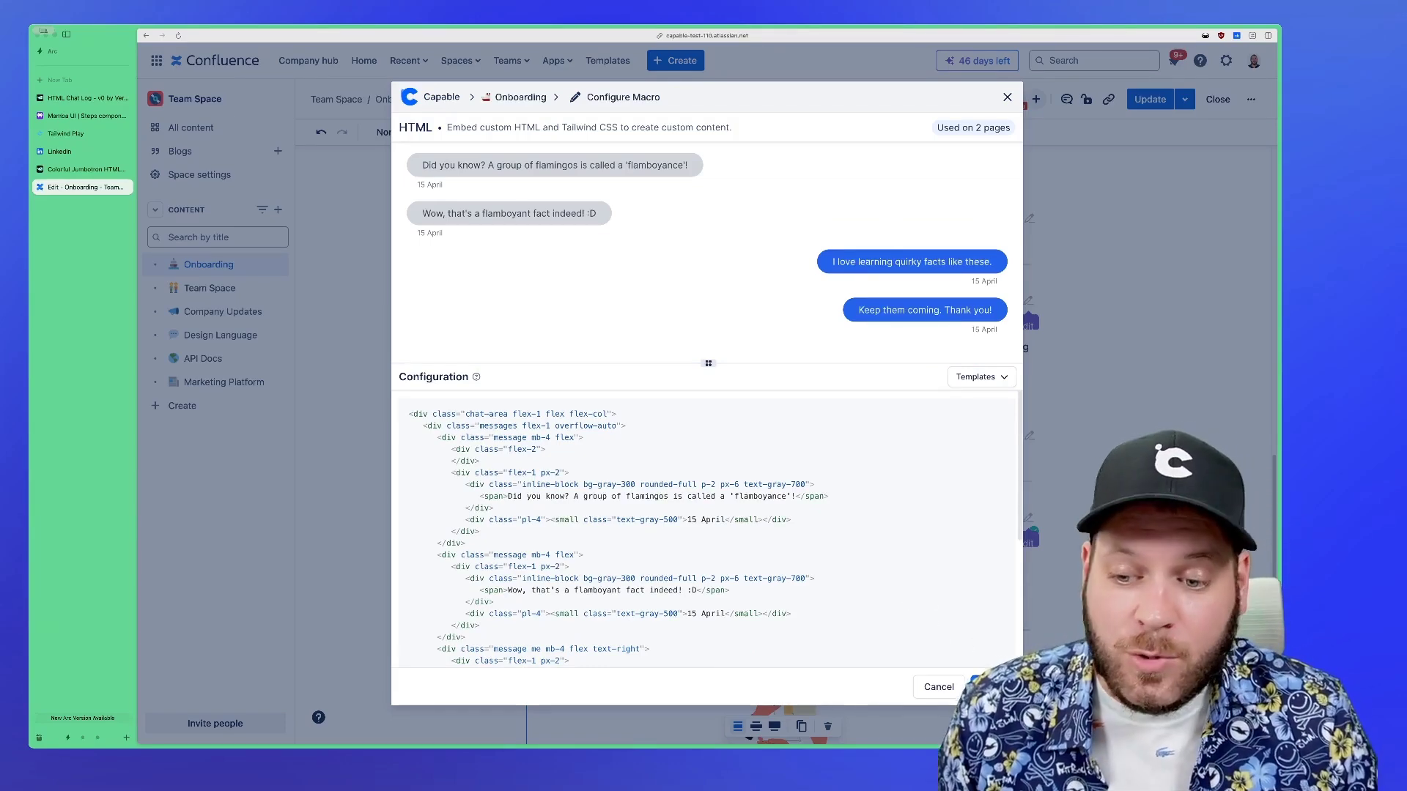
# Save the chat block and scroll to the flamingo conversation at the bottom of the page
pyautogui.click(991, 686)
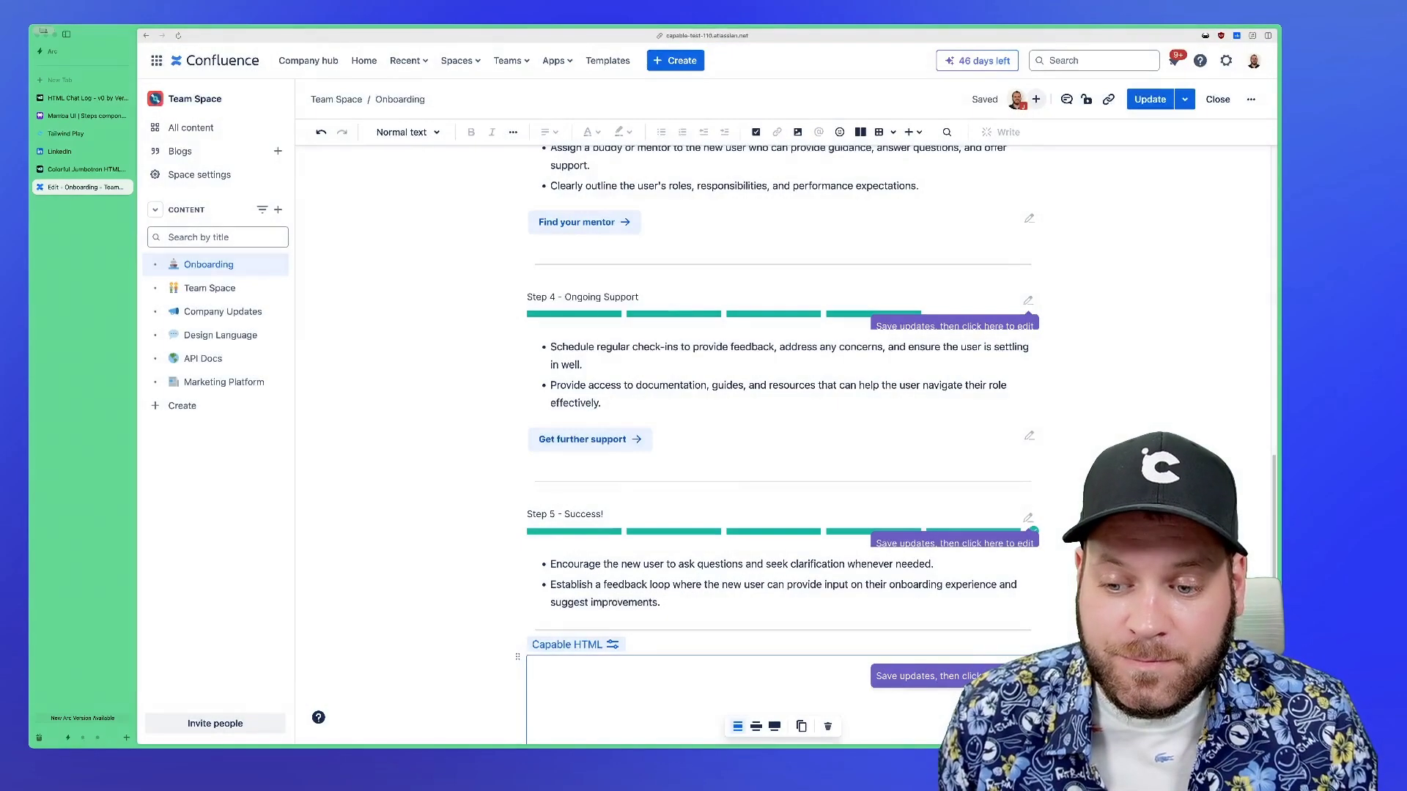
pyautogui.scroll(-3, 882, 454)
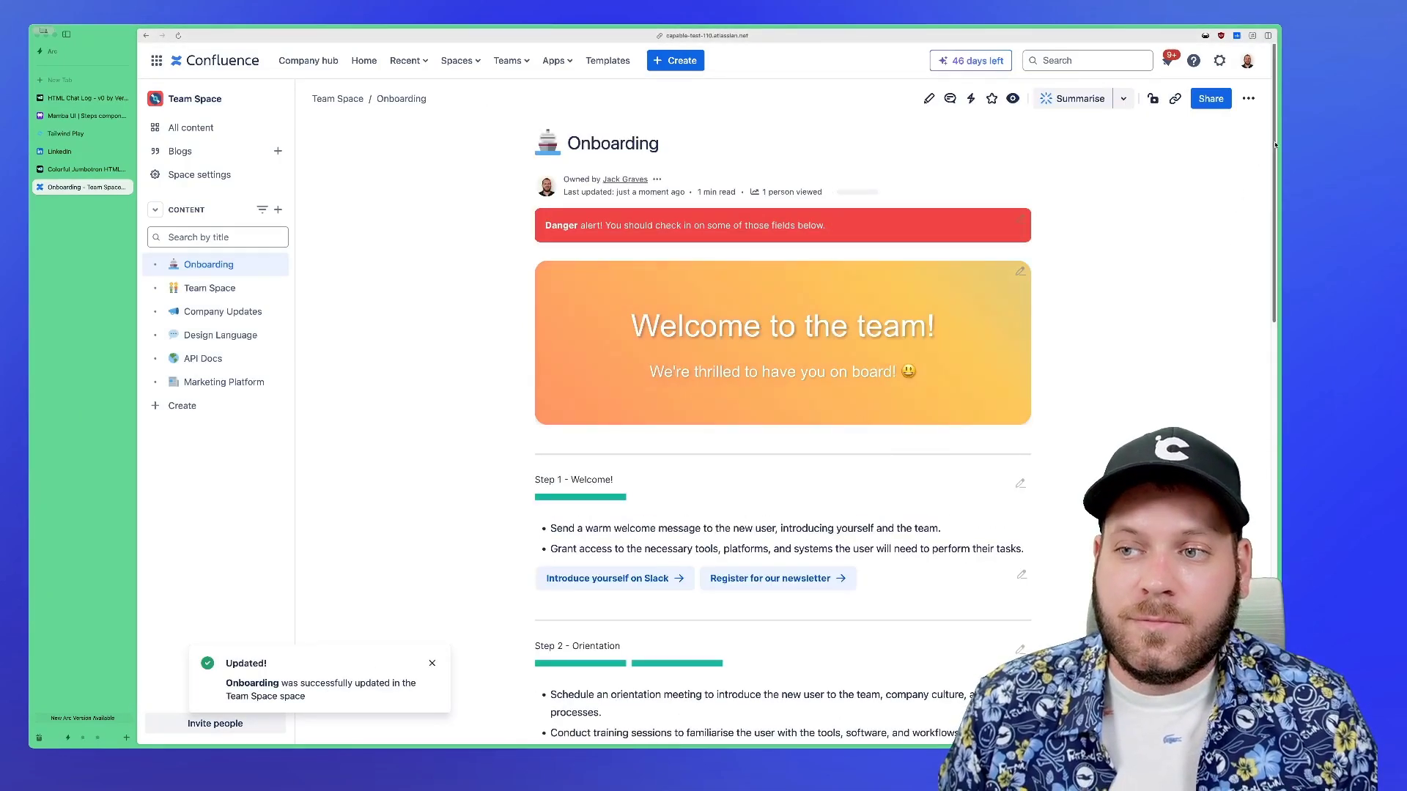
pyautogui.moveTo(1276, 145); pyautogui.dragTo(1275, 533)
pyautogui.moveTo(561, 408); pyautogui.dragTo(1015, 507)
pyautogui.click(875, 452)
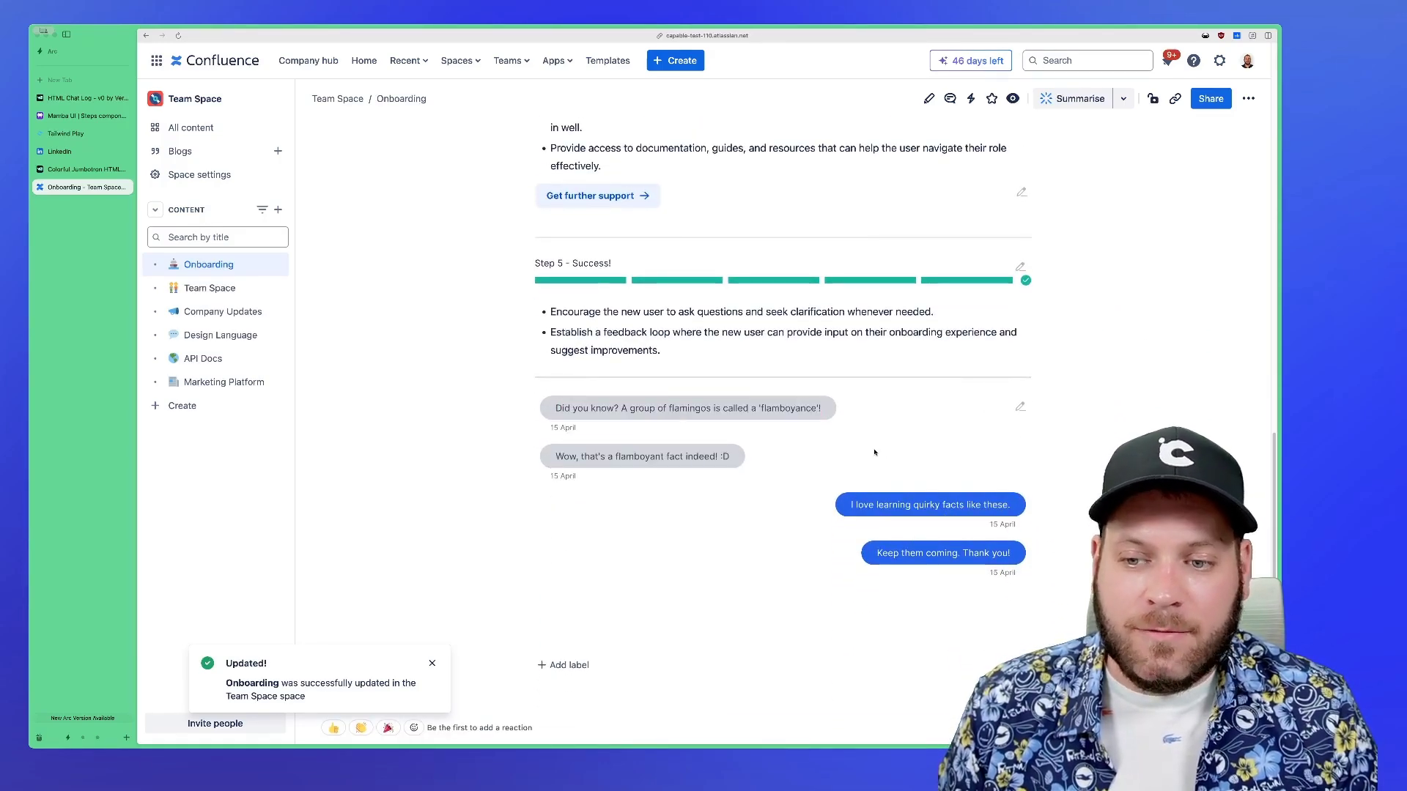